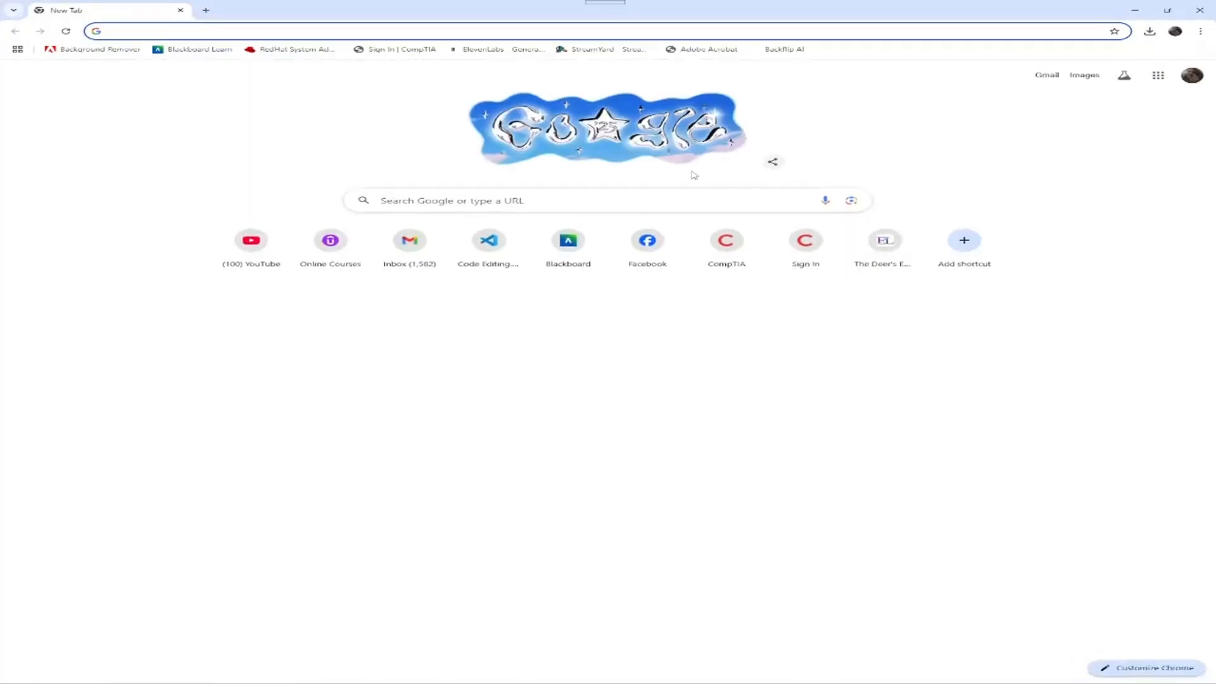
# Go to the code.visualstudio.com website.
pyautogui.click(139, 32)
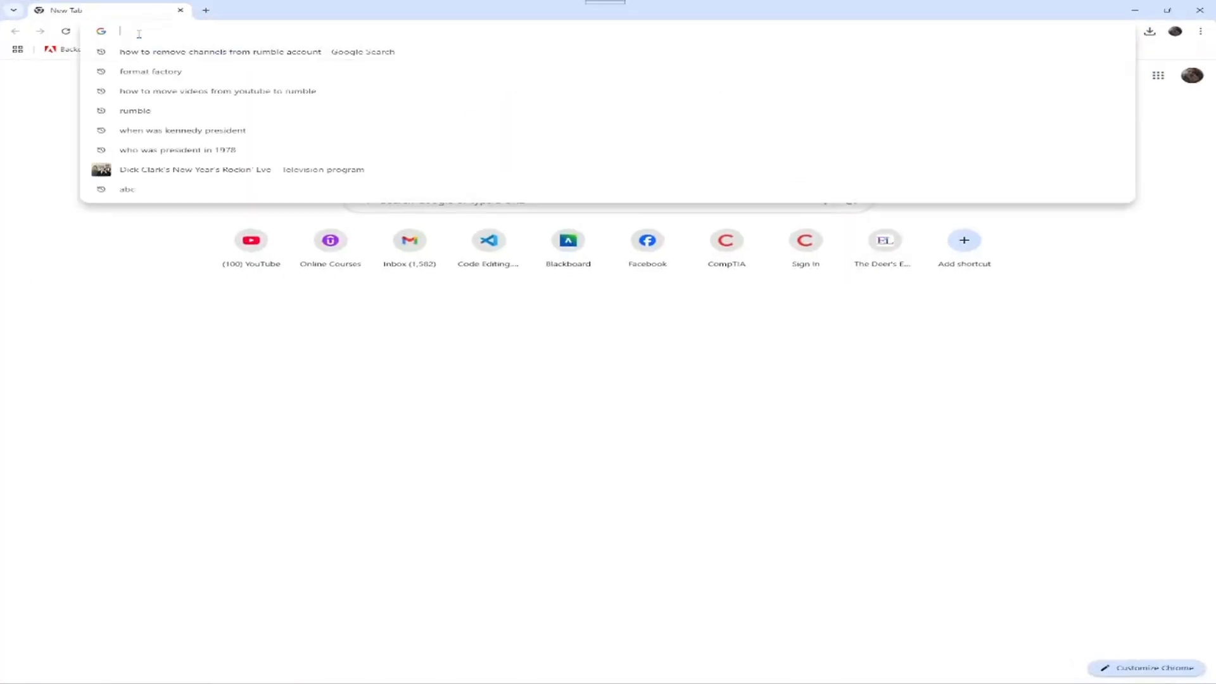
pyautogui.write('c')
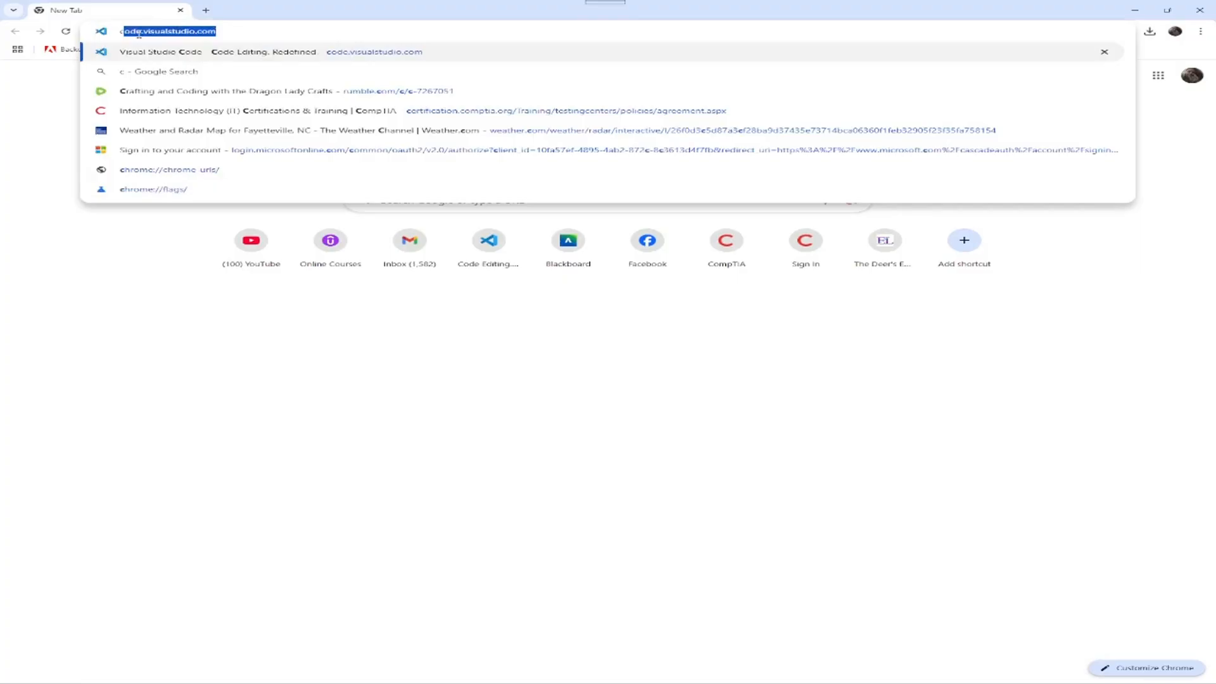
pyautogui.write('od')
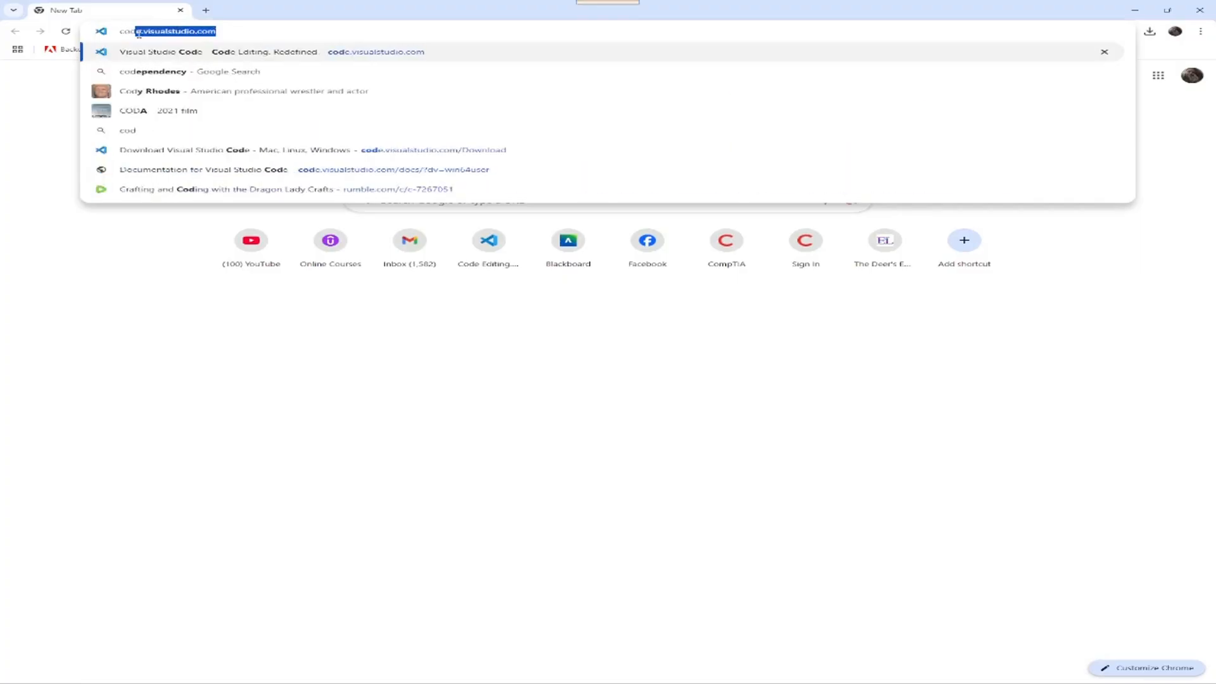
pyautogui.press('End')
pyautogui.press('Return')
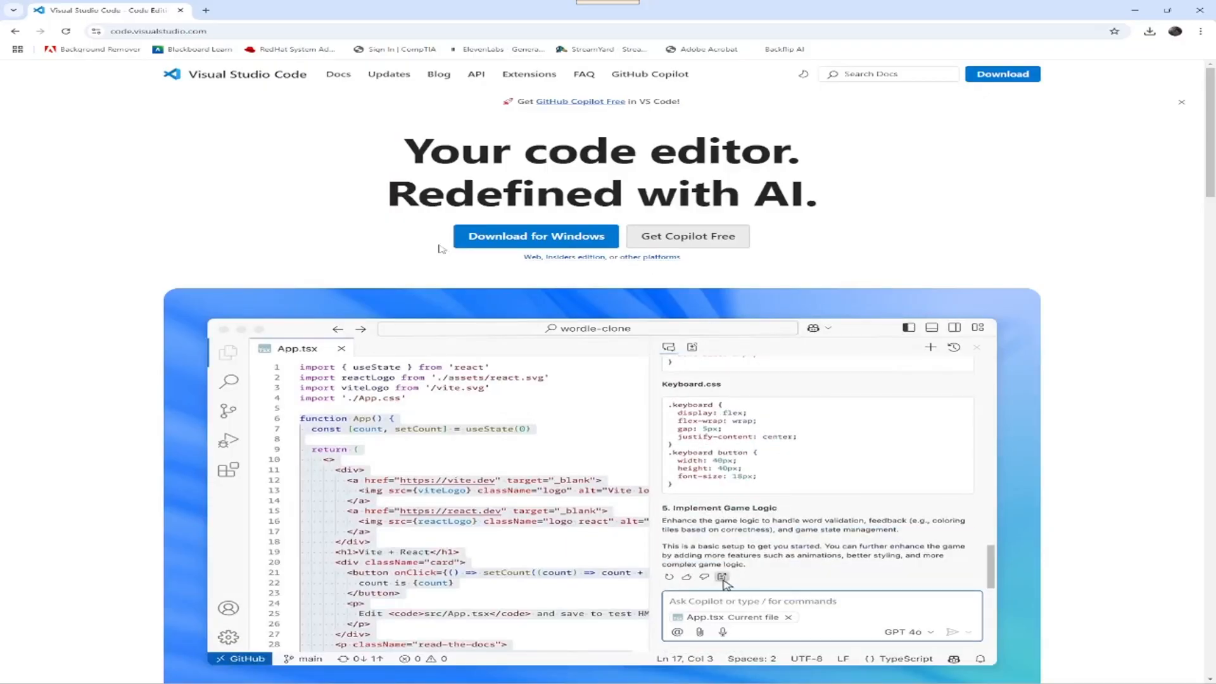
# Download the Windows 10, 11 installer from the page listing all platforms and run the downloaded setup file.
pyautogui.click(663, 260)
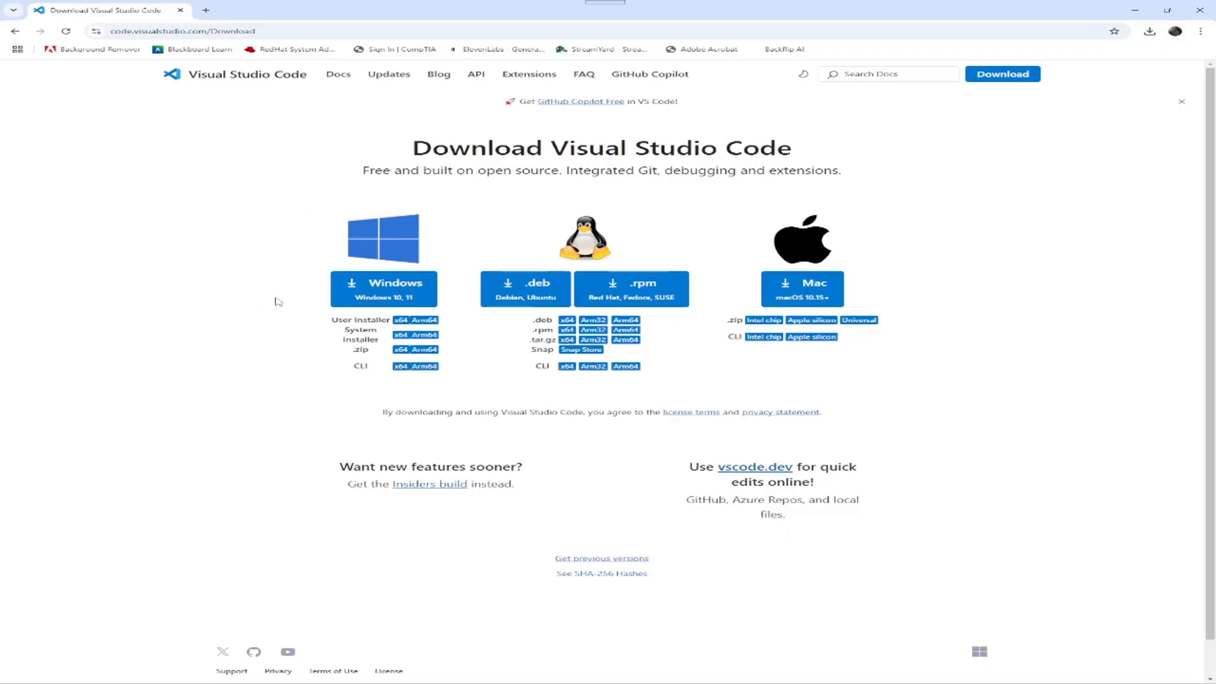
pyautogui.click(372, 292)
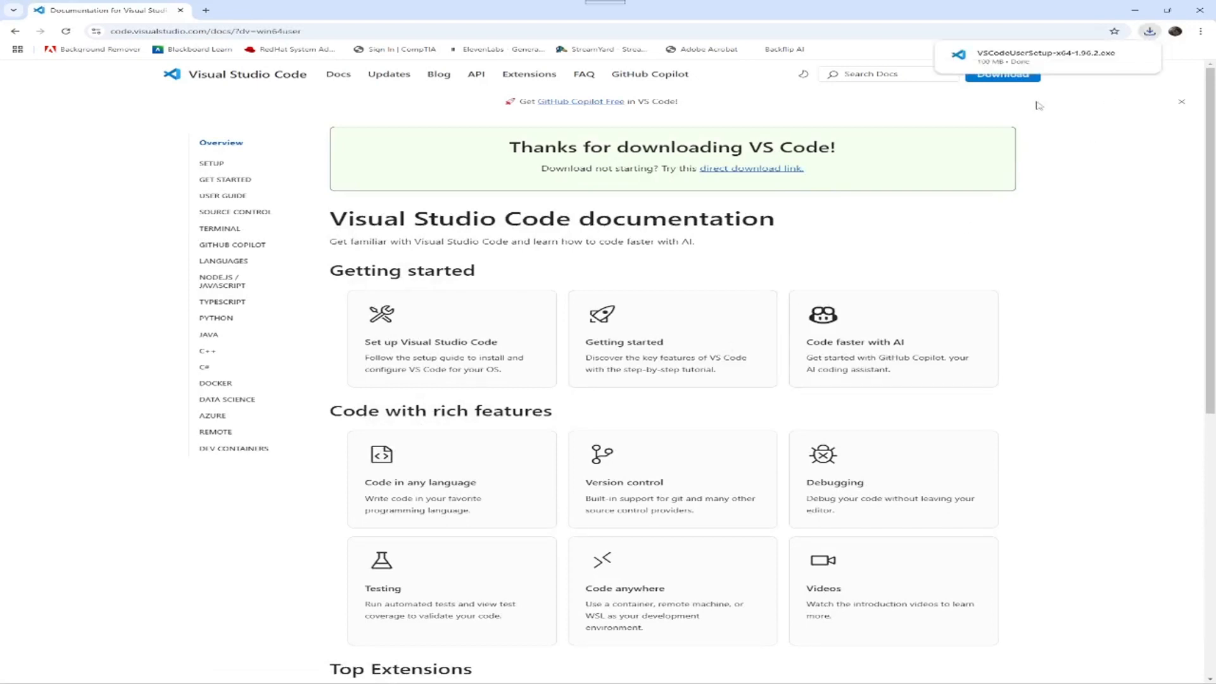
pyautogui.click(1049, 60)
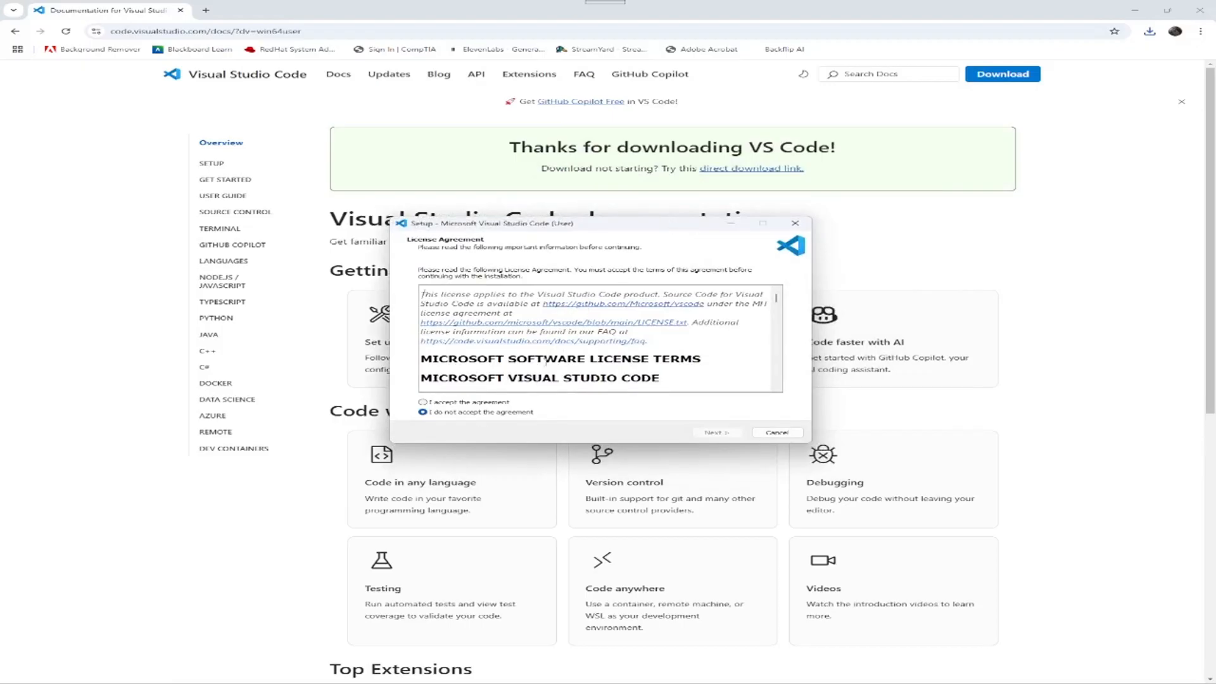
# Accept the license agreement and keep the default destination location and Start Menu folder.
pyautogui.click(472, 403)
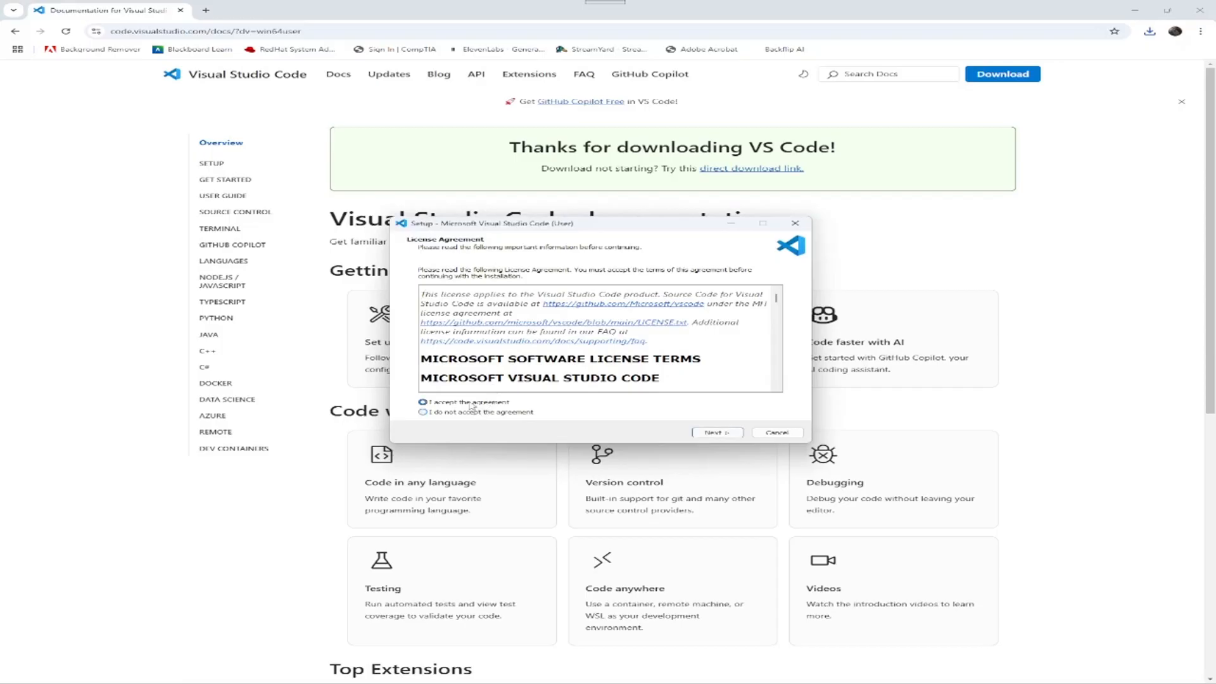
pyautogui.click(717, 433)
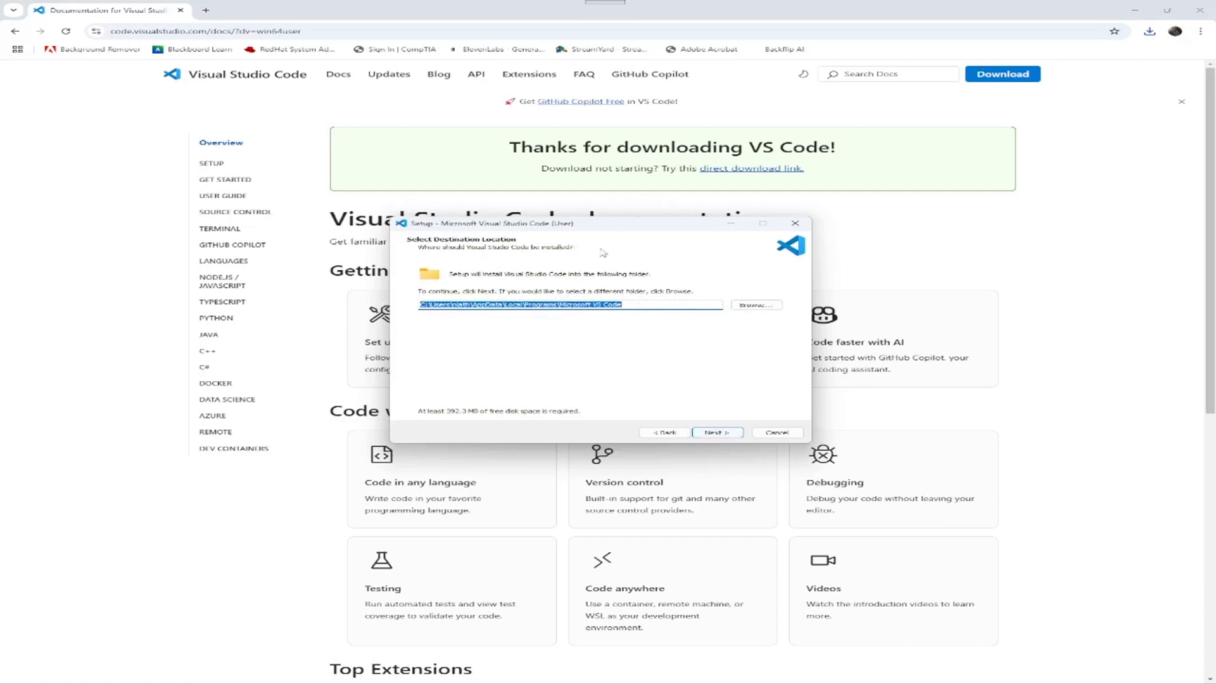
pyautogui.click(717, 433)
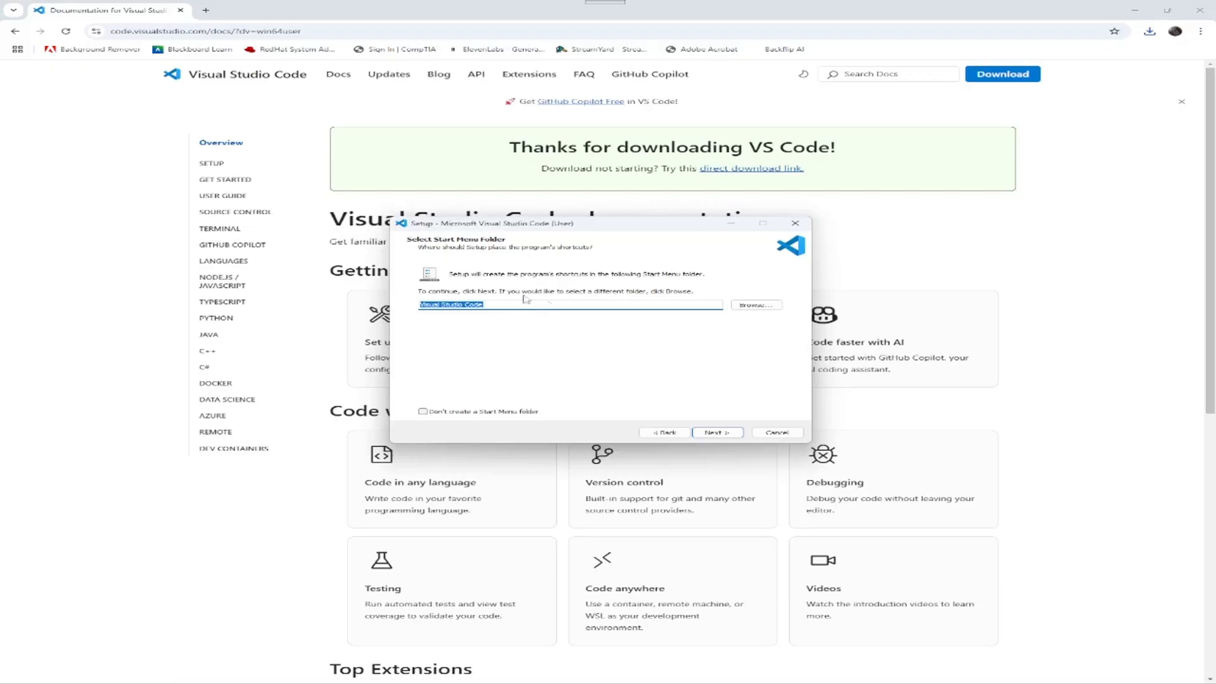
pyautogui.click(715, 435)
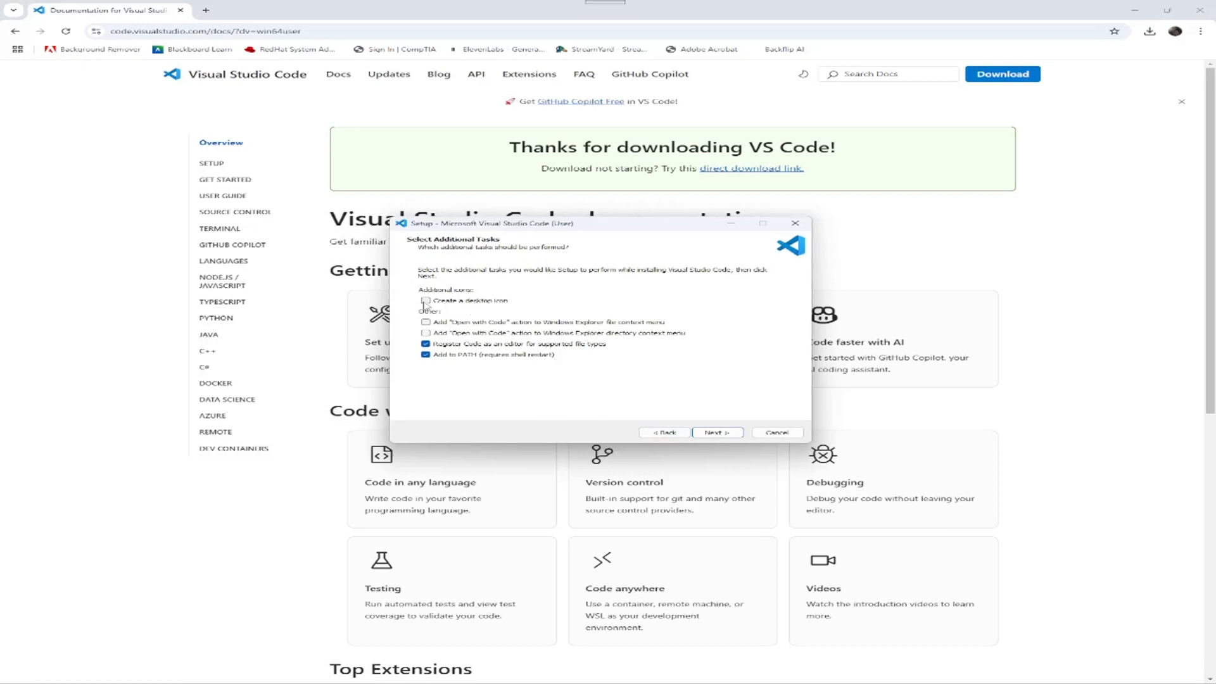
# Enable the option to create a desktop icon and install Visual Studio Code.
pyautogui.click(426, 301)
pyautogui.click(717, 433)
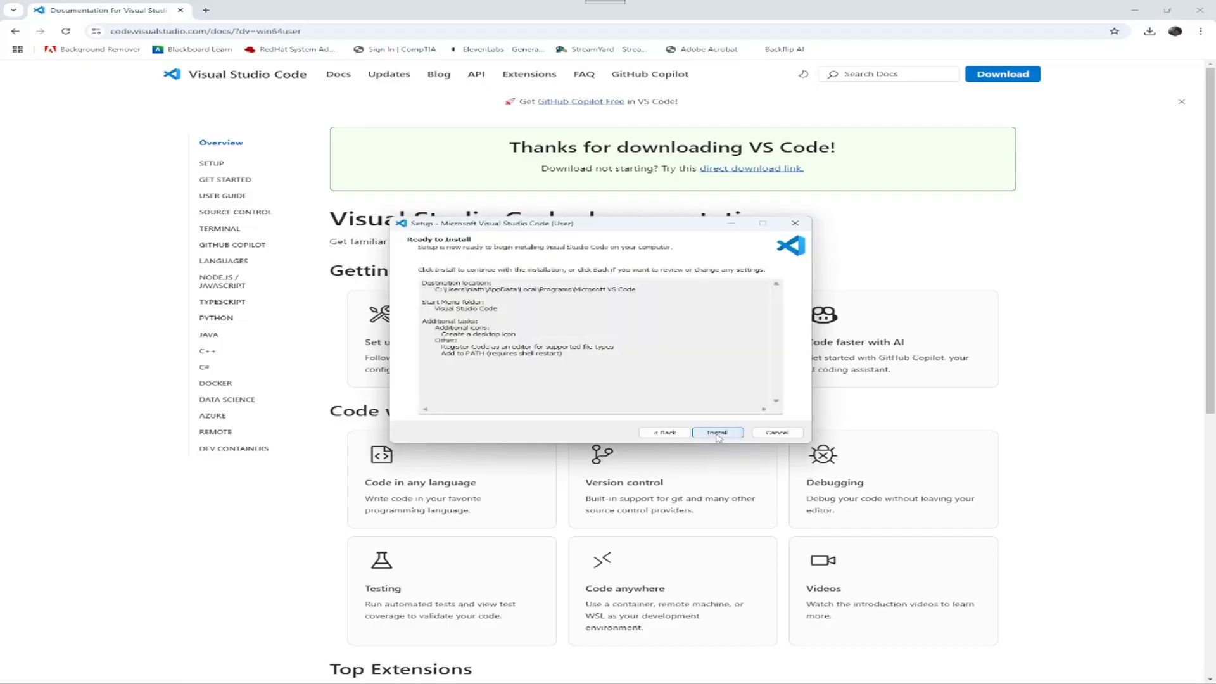
pyautogui.click(718, 433)
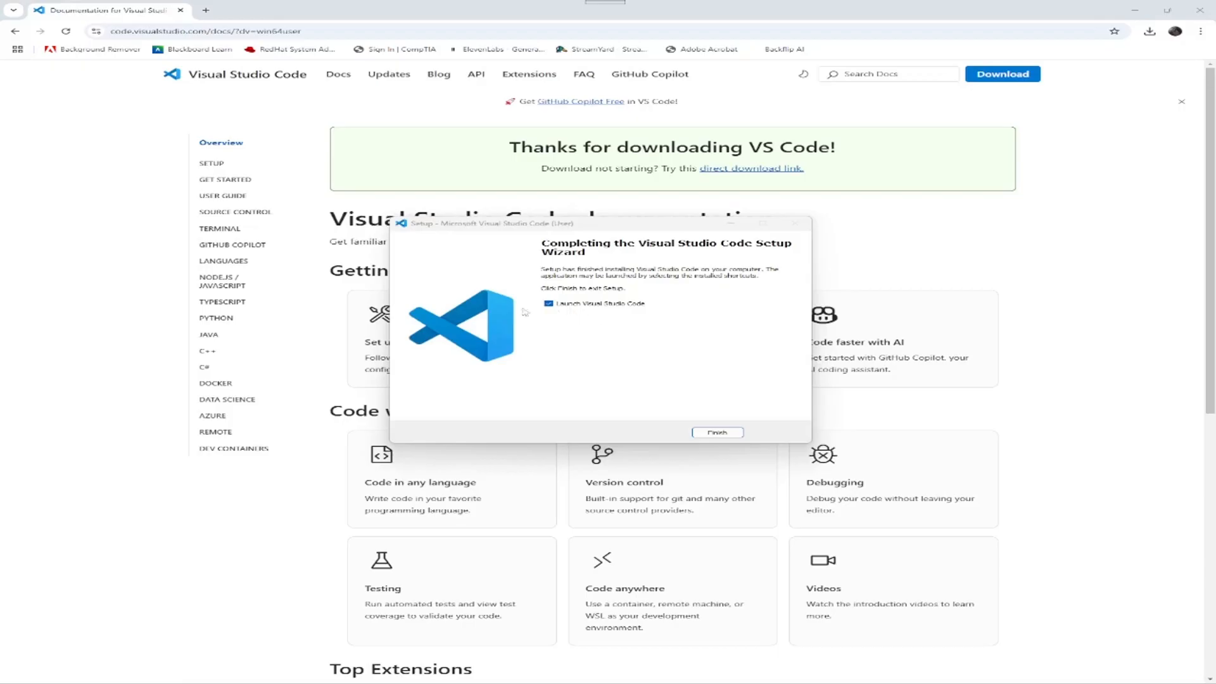
# Finish the setup wizard with Launch Visual Studio Code enabled and switch from the browser to Visual Studio Code.
pyautogui.click(718, 433)
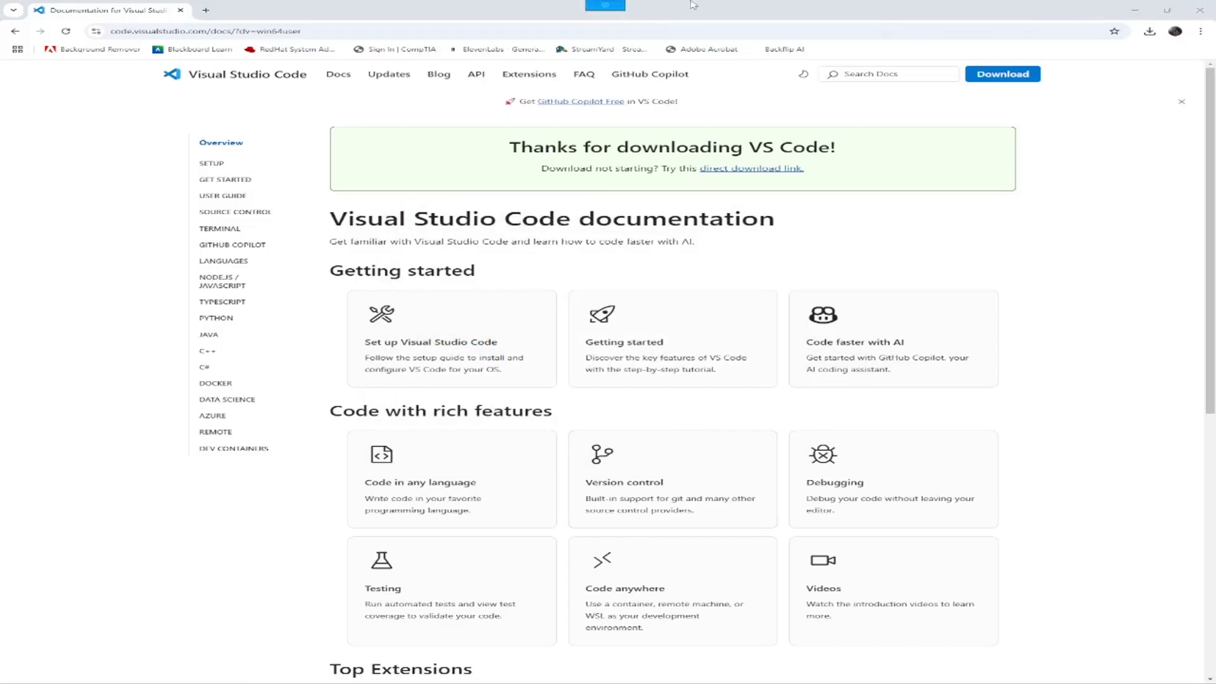
pyautogui.click(1201, 9)
pyautogui.moveTo(1215, 237); pyautogui.dragTo(690, 2)
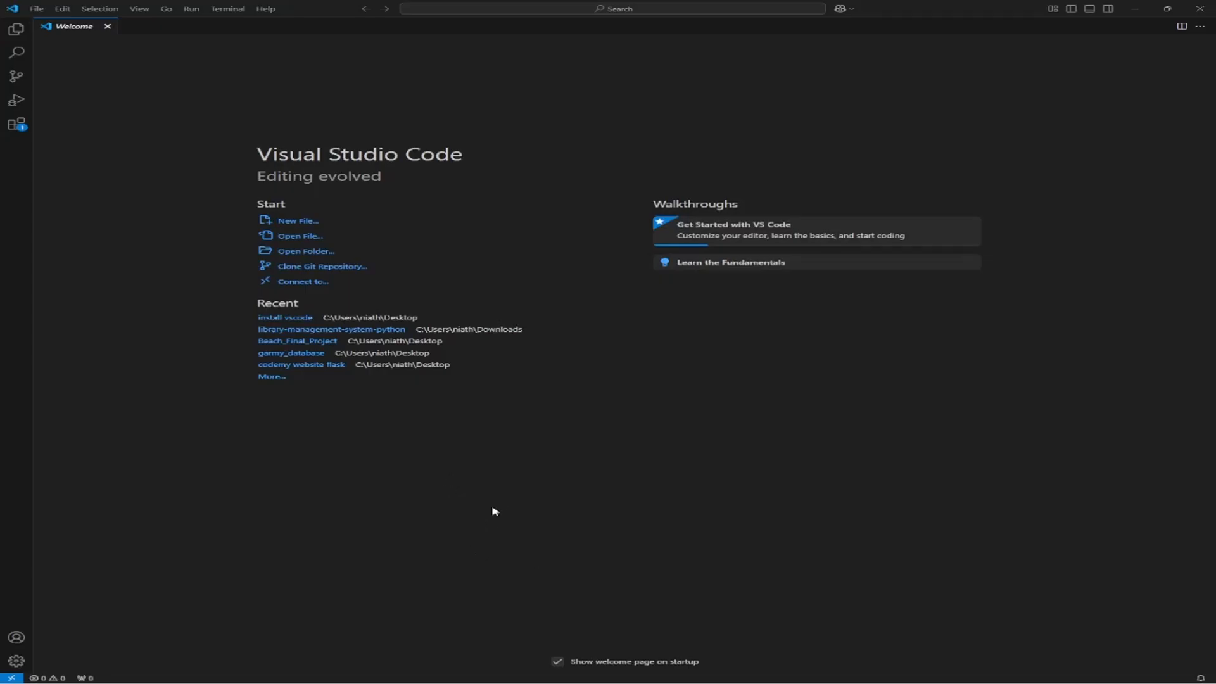
# Open a new terminal.
pyautogui.click(230, 10)
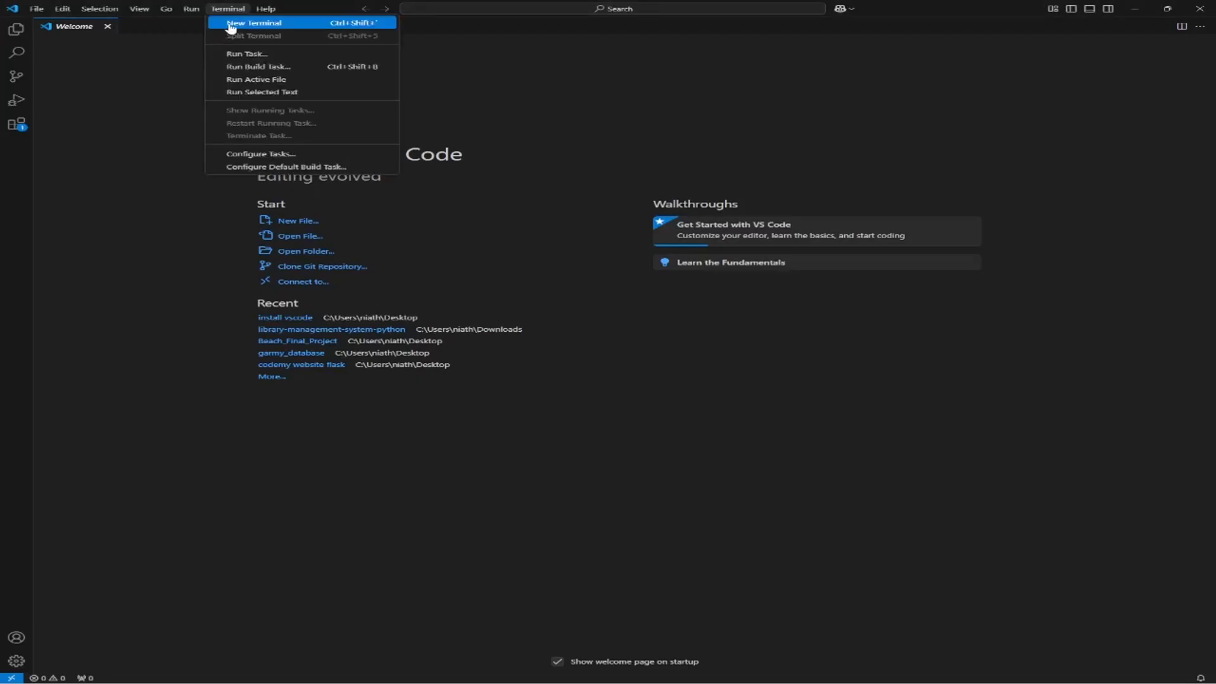
pyautogui.click(231, 24)
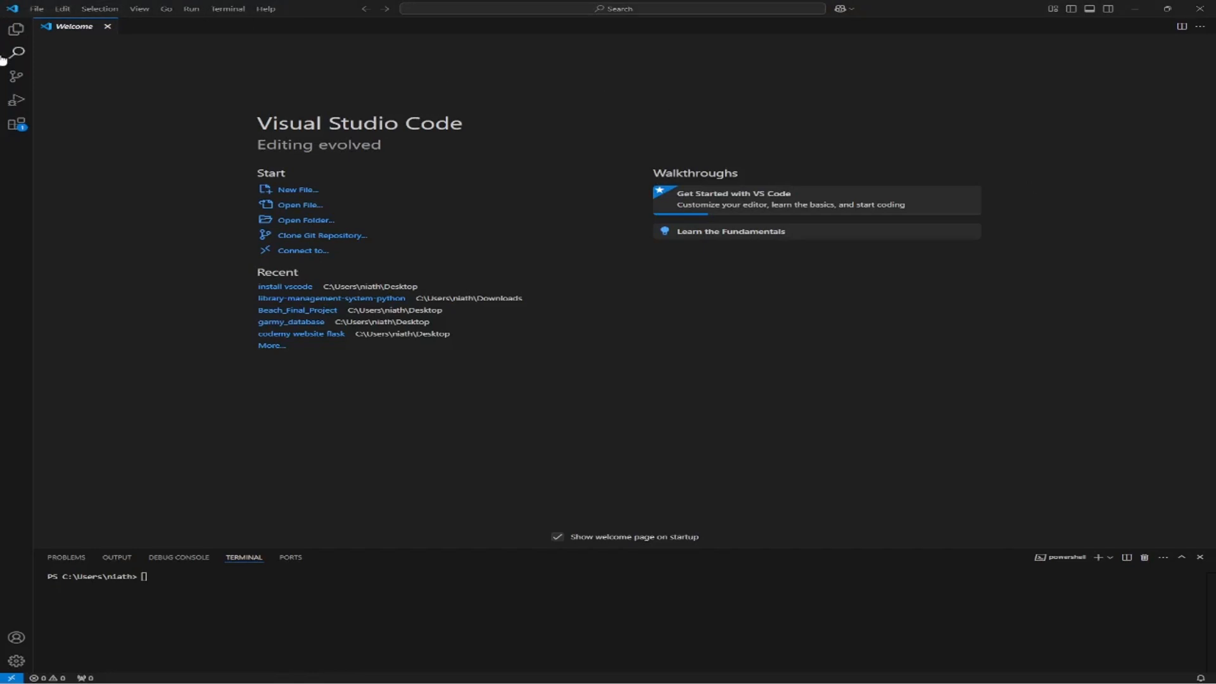
# Search the extensions for "python" and install Microsoft's Python extension.
pyautogui.click(18, 129)
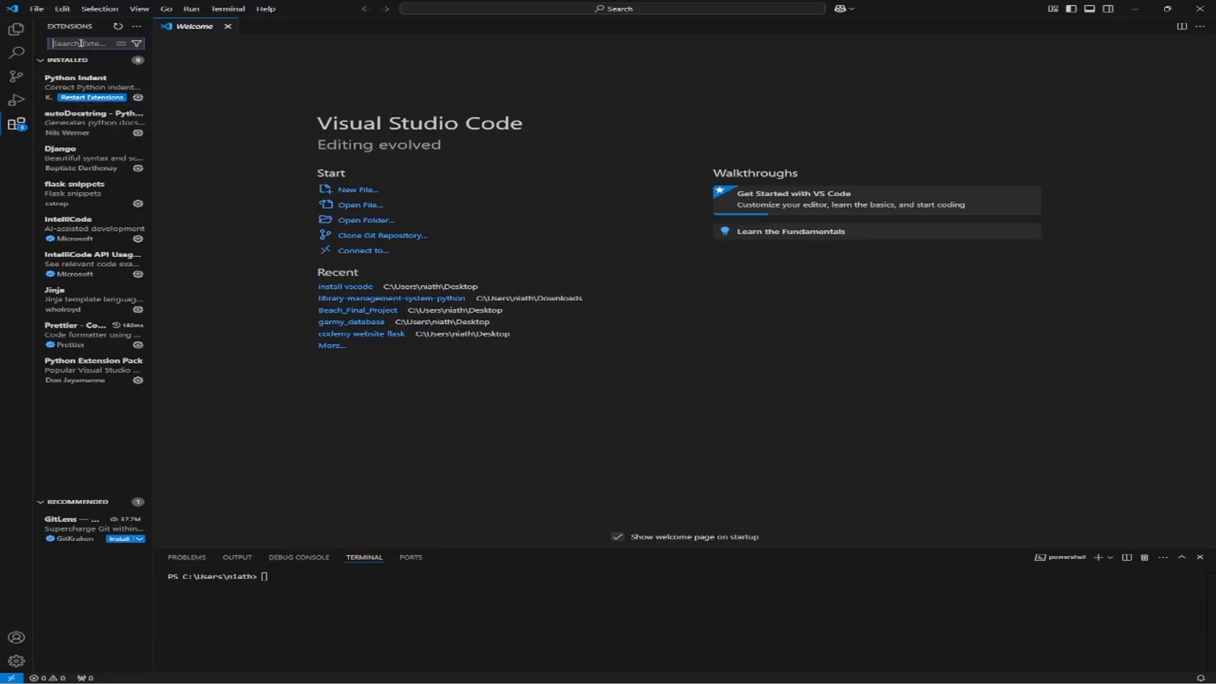
pyautogui.write('python')
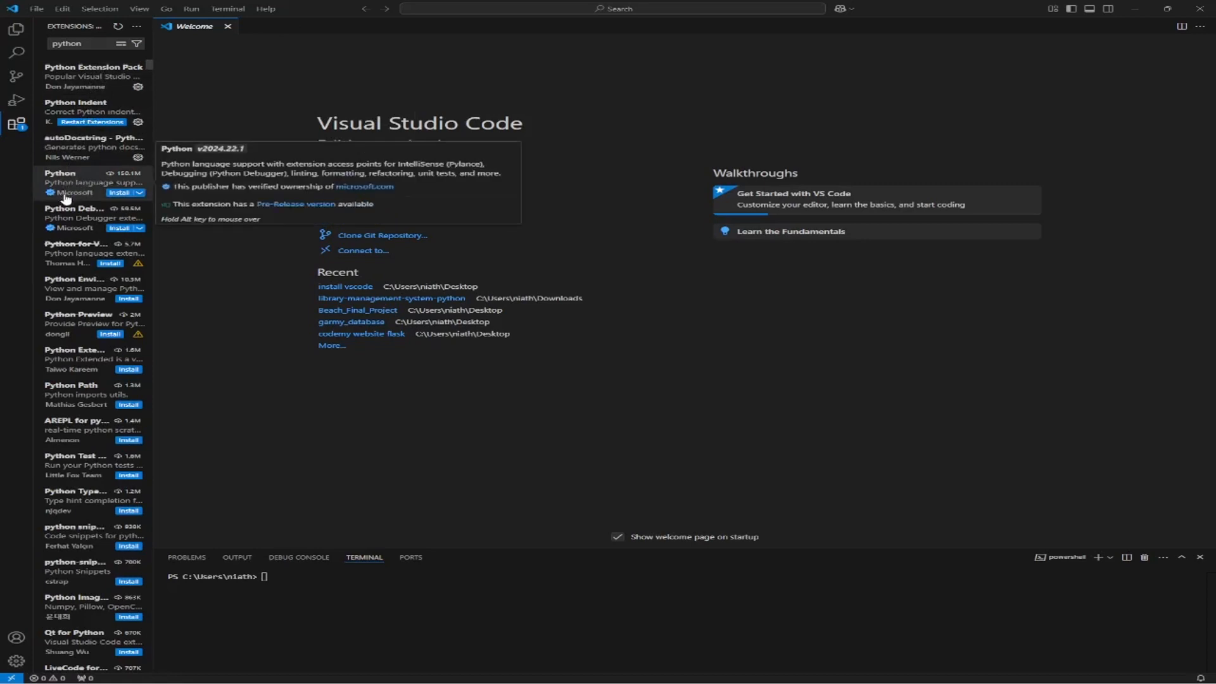
pyautogui.click(117, 200)
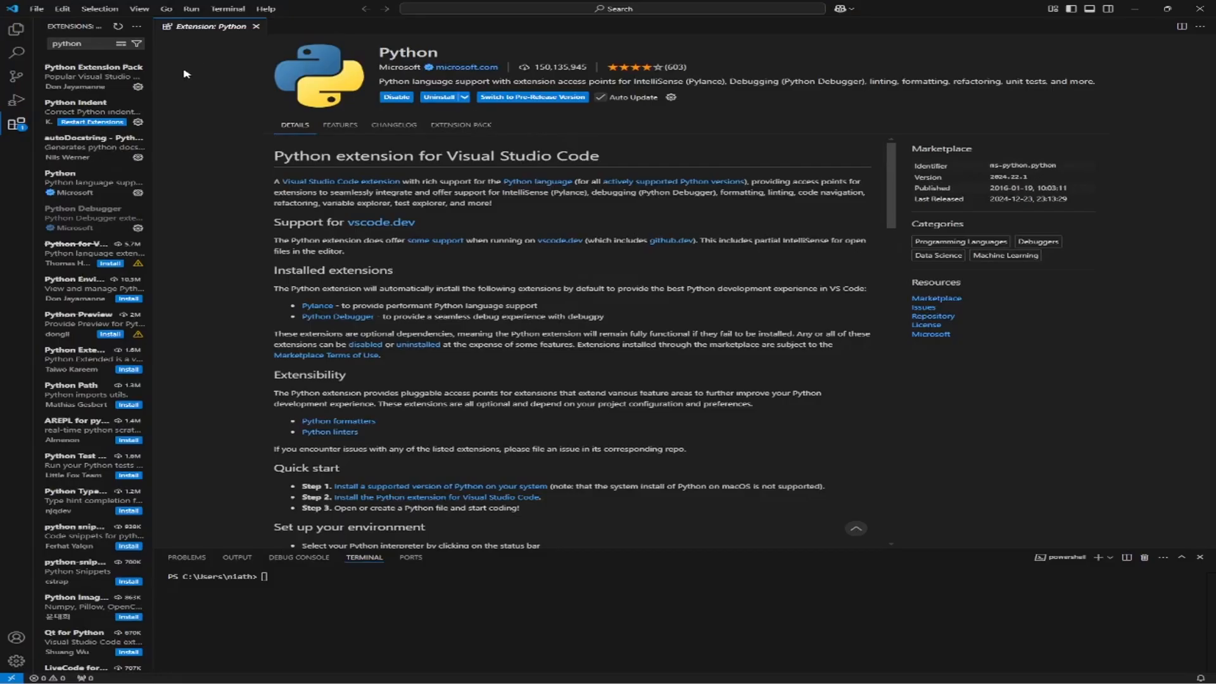
# Replace the extension search term with "live server".
pyautogui.click(83, 44)
pyautogui.press('BackSpace')
pyautogui.press('BackSpace')
pyautogui.press('BackSpace')
pyautogui.press('BackSpace')
pyautogui.press('BackSpace')
pyautogui.press('BackSpace')
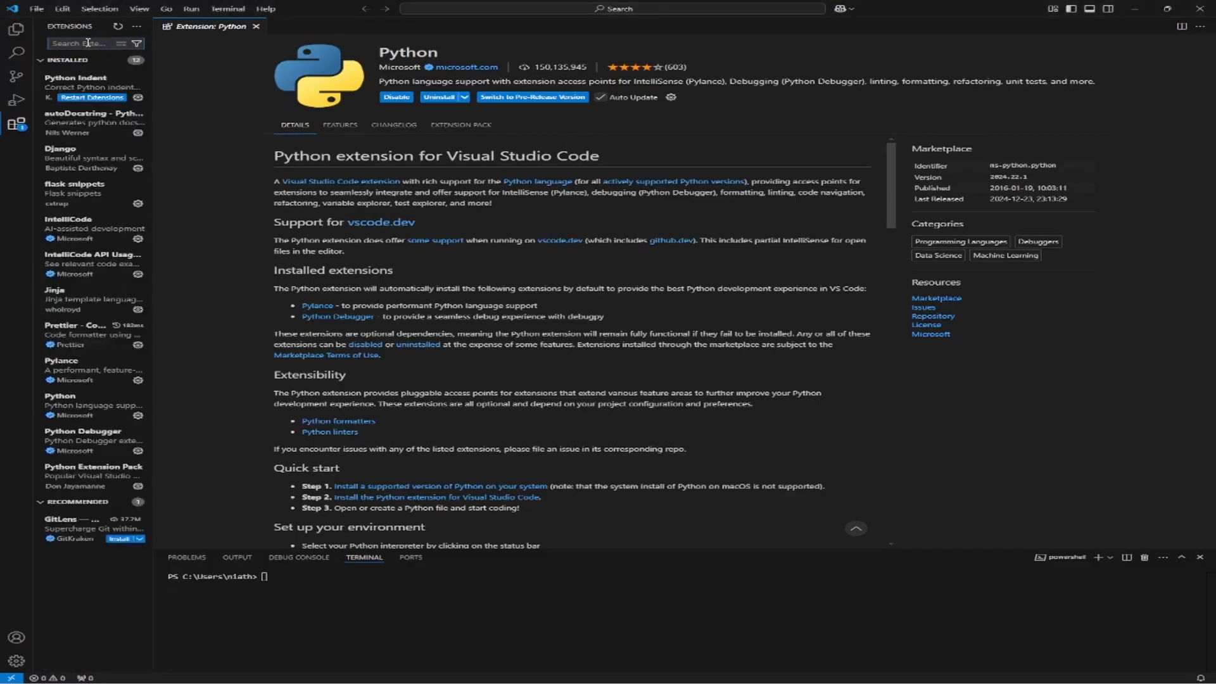
pyautogui.write('iive serv')
pyautogui.write('e')
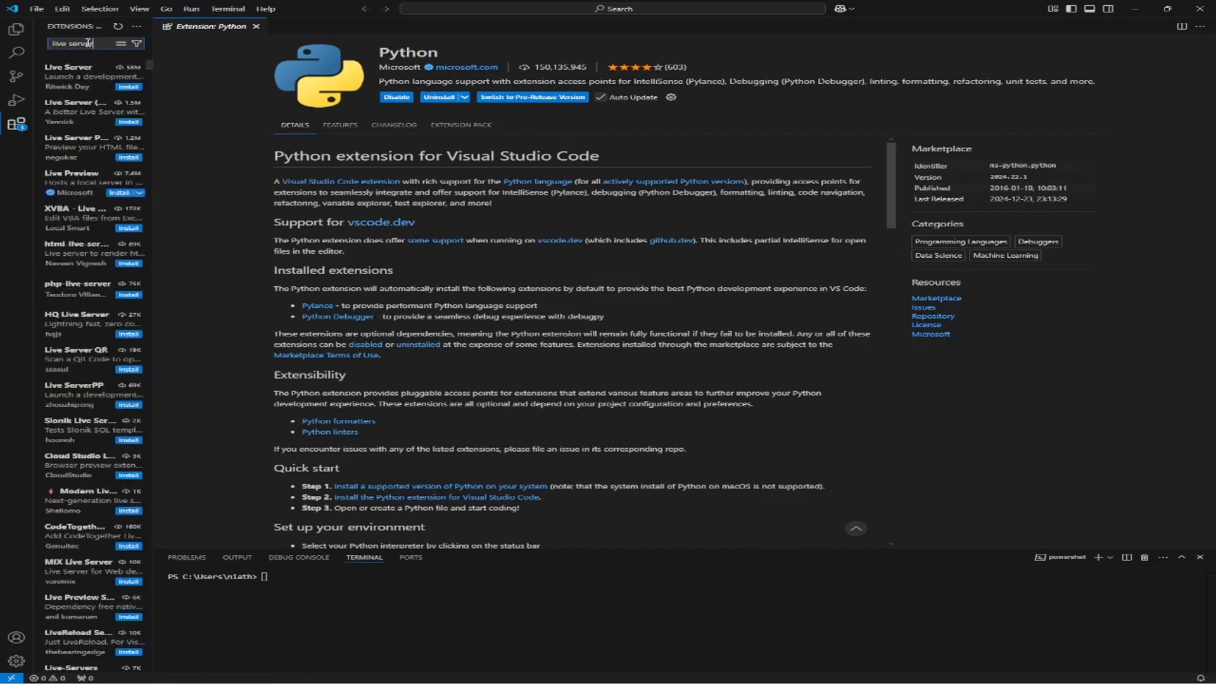
pyautogui.write('r')
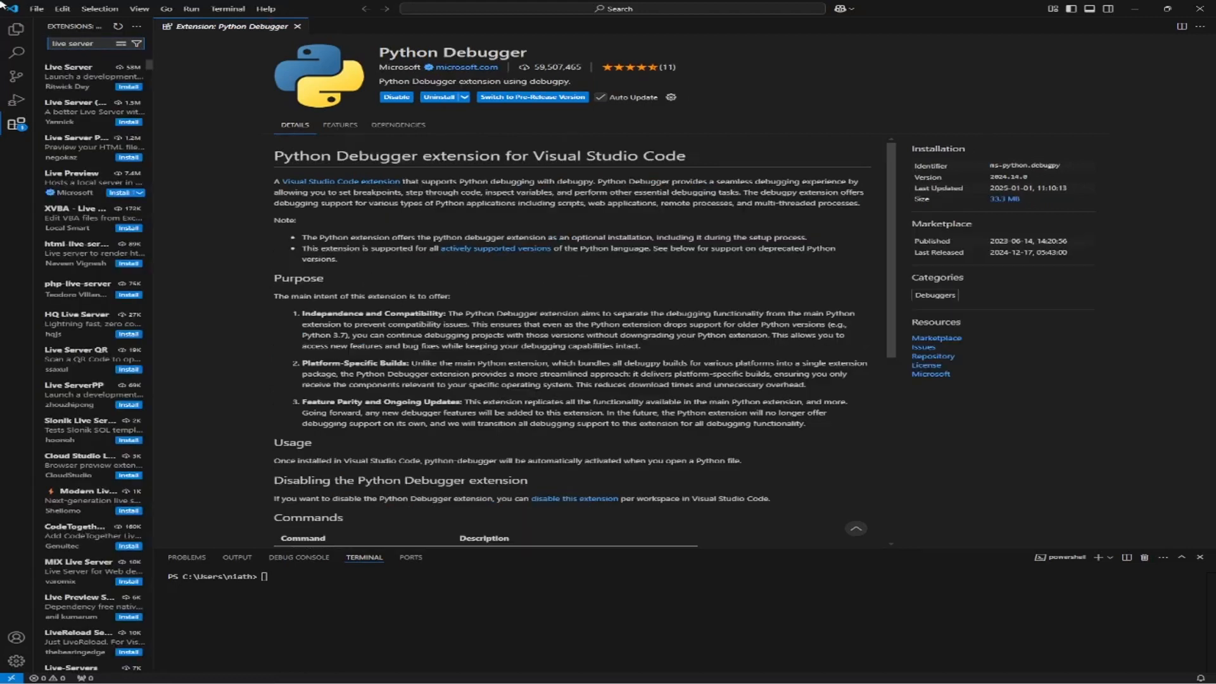
# Install the Live Server extension, and close the extensions list and the extension's details page.
pyautogui.click(69, 76)
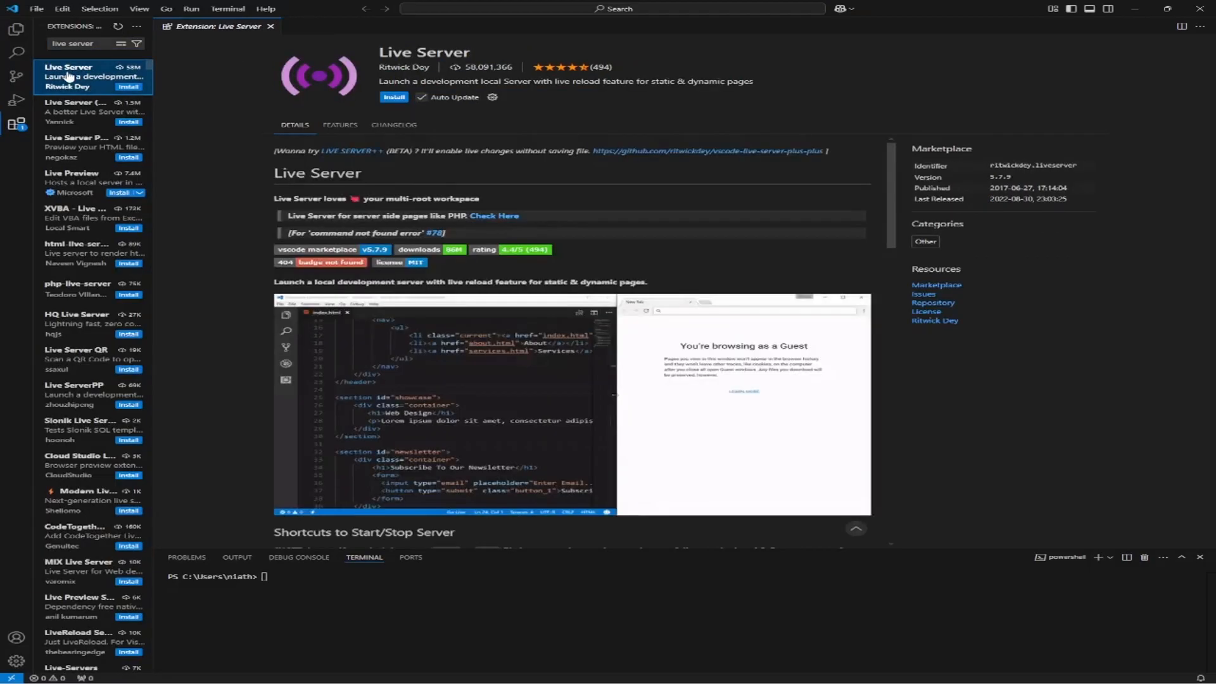
pyautogui.click(394, 98)
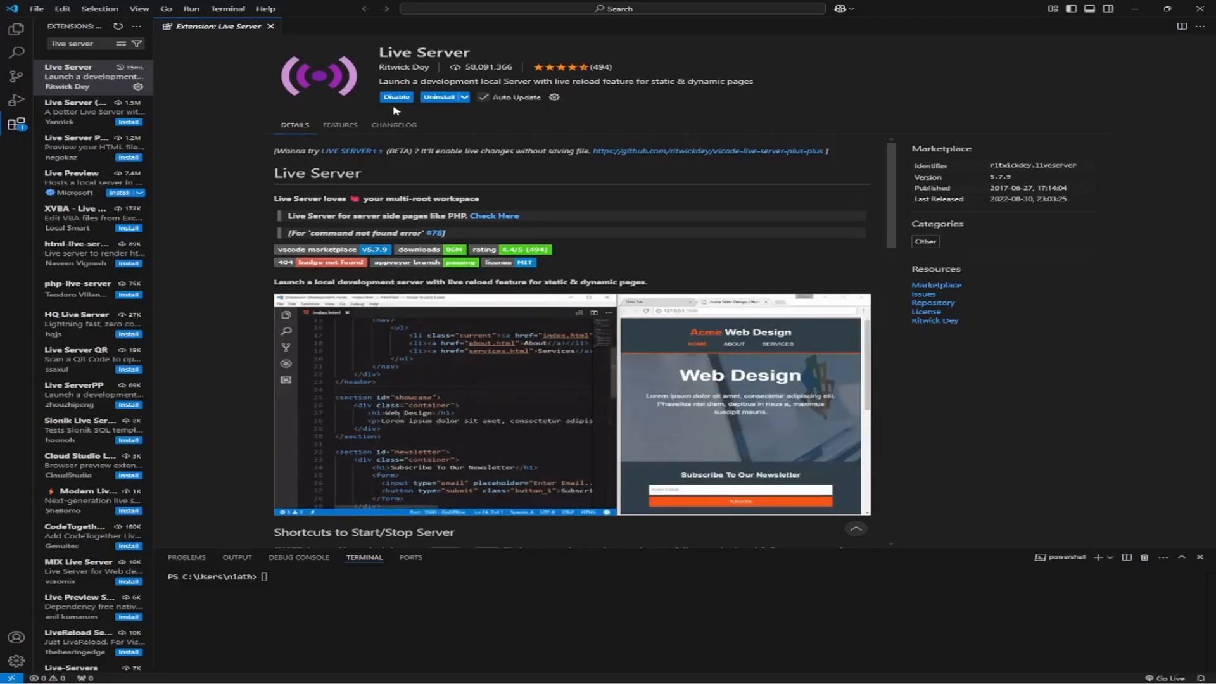
pyautogui.click(19, 128)
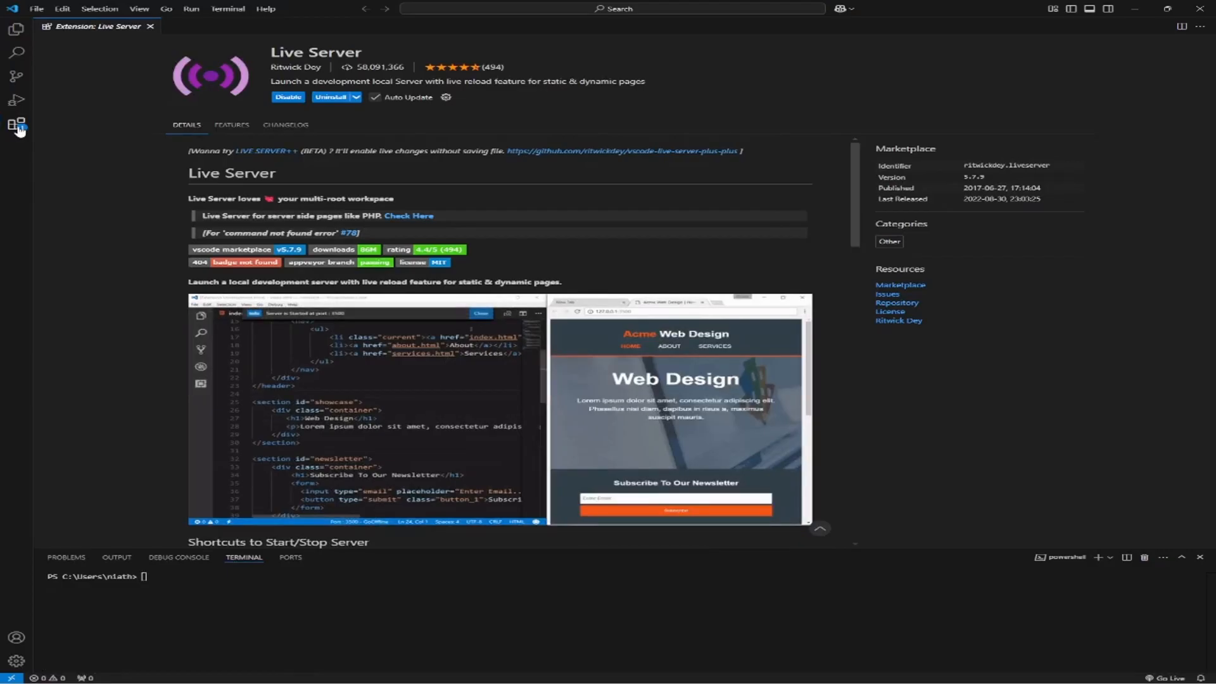
pyautogui.click(151, 27)
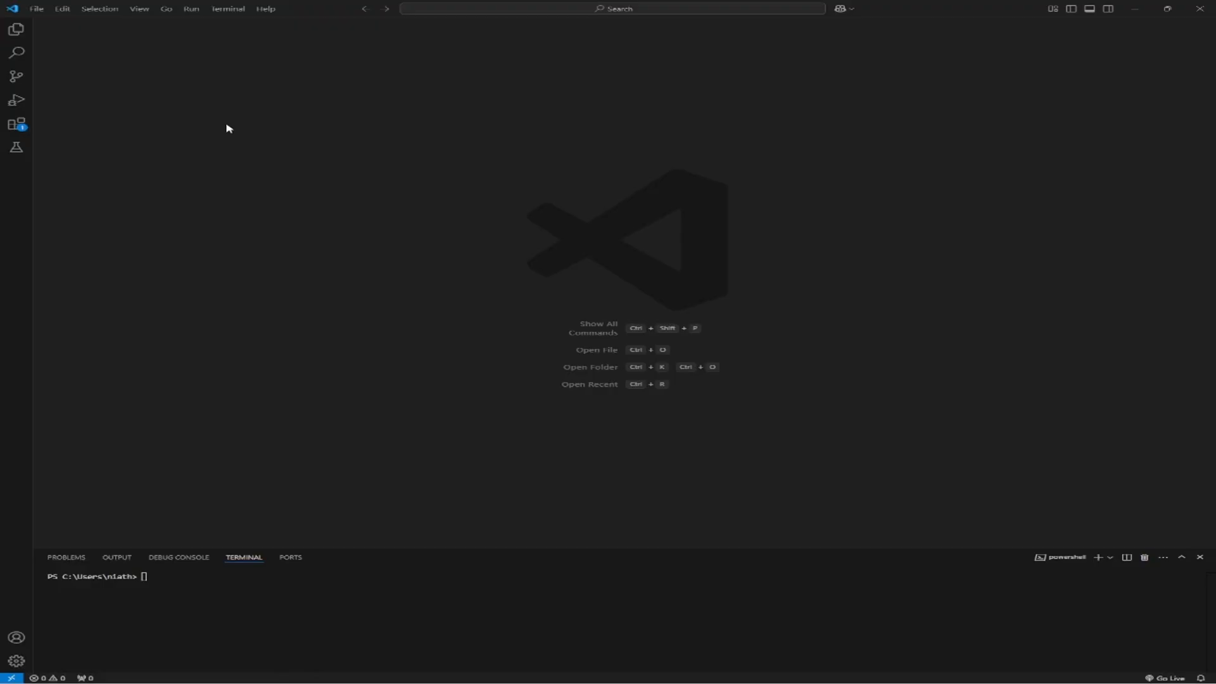
# Create a new Python file.
pyautogui.click(38, 11)
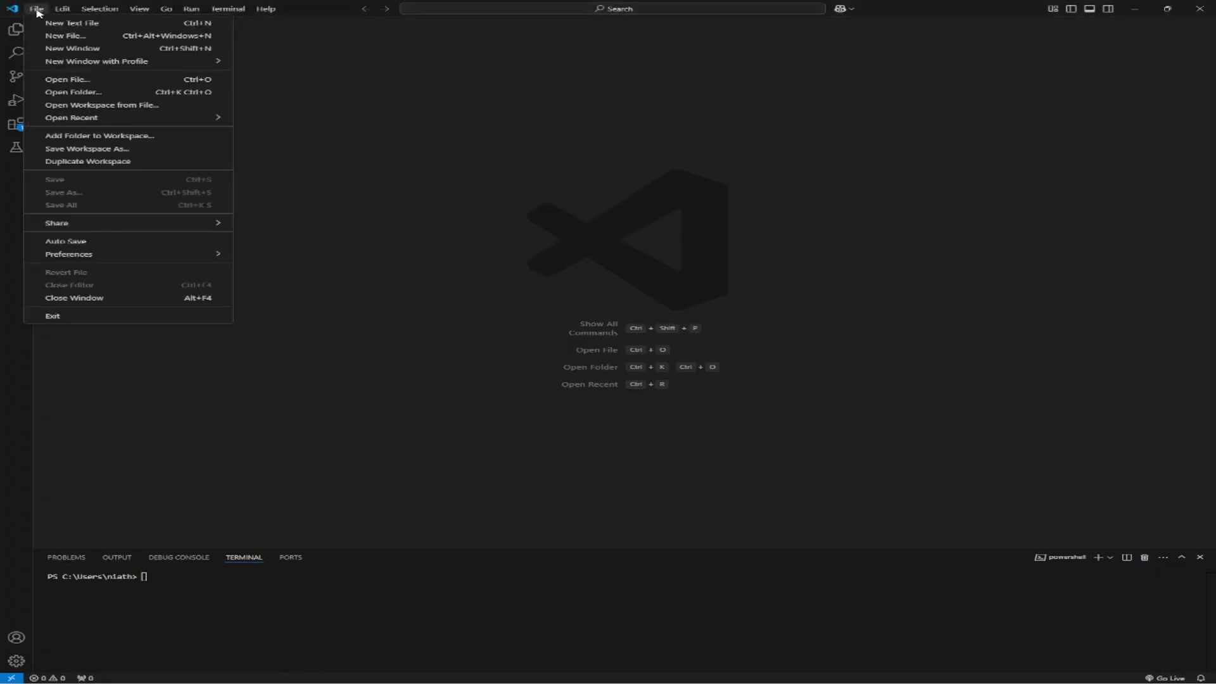
pyautogui.click(57, 38)
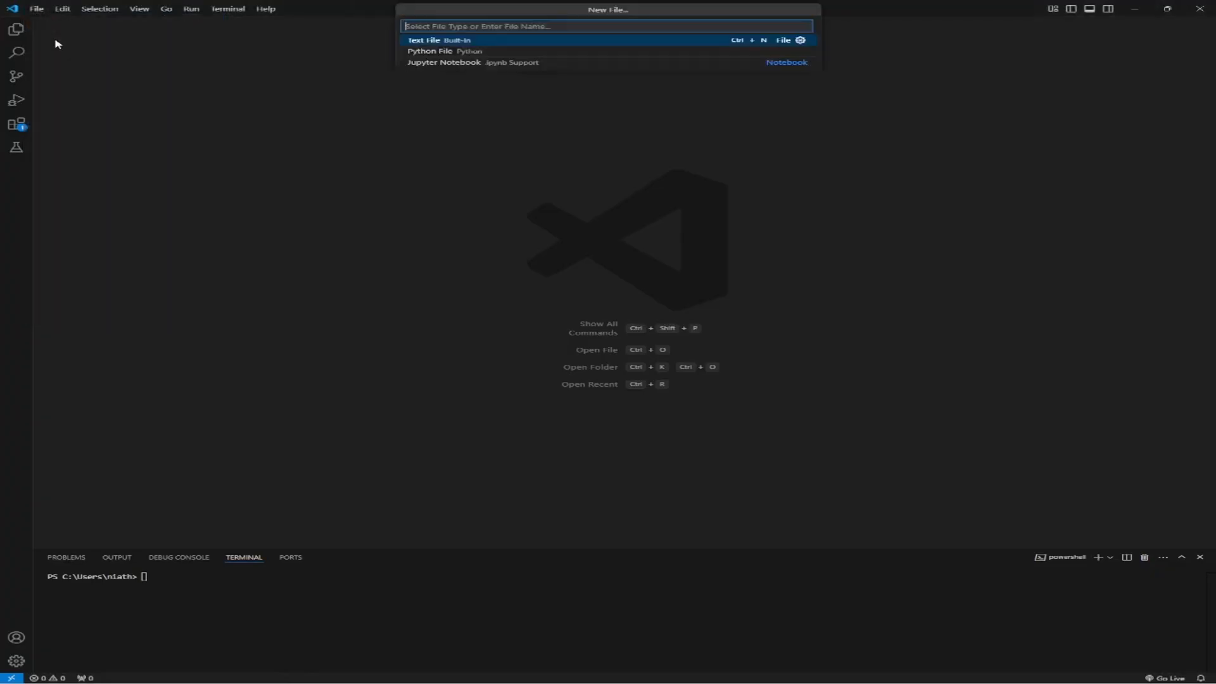
pyautogui.click(451, 53)
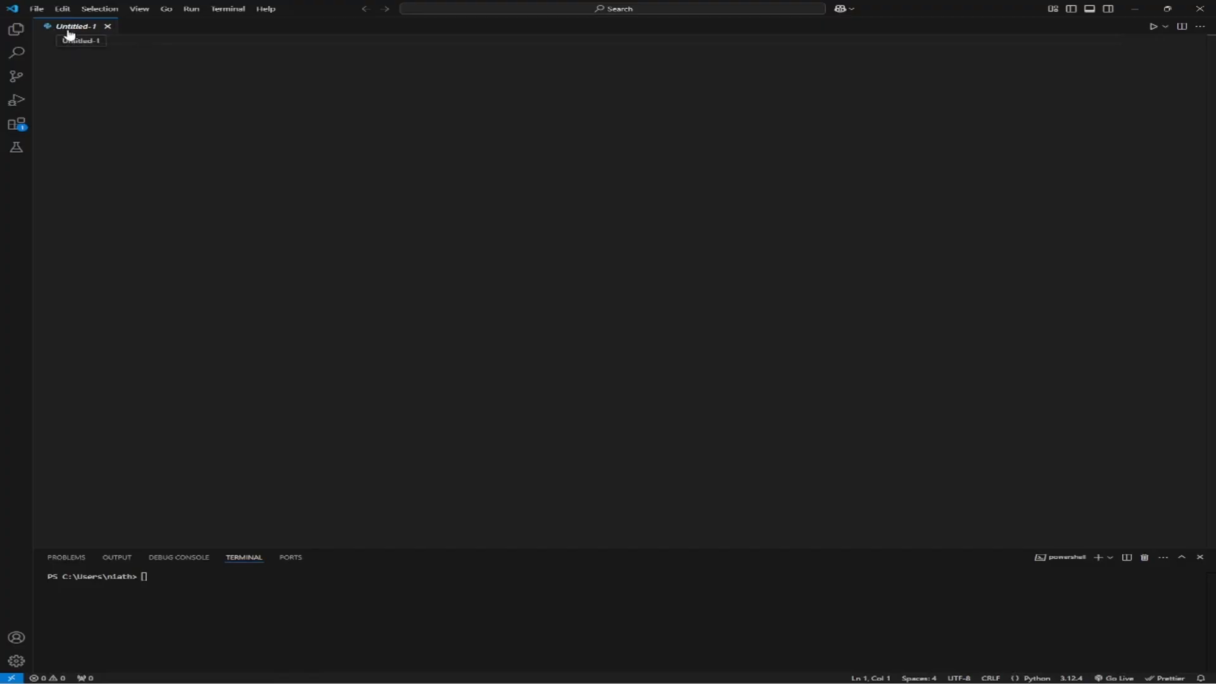
# Save the untitled Python file as test1 on the DragonLadyCrafts (F:) drive.
pyautogui.click(35, 10)
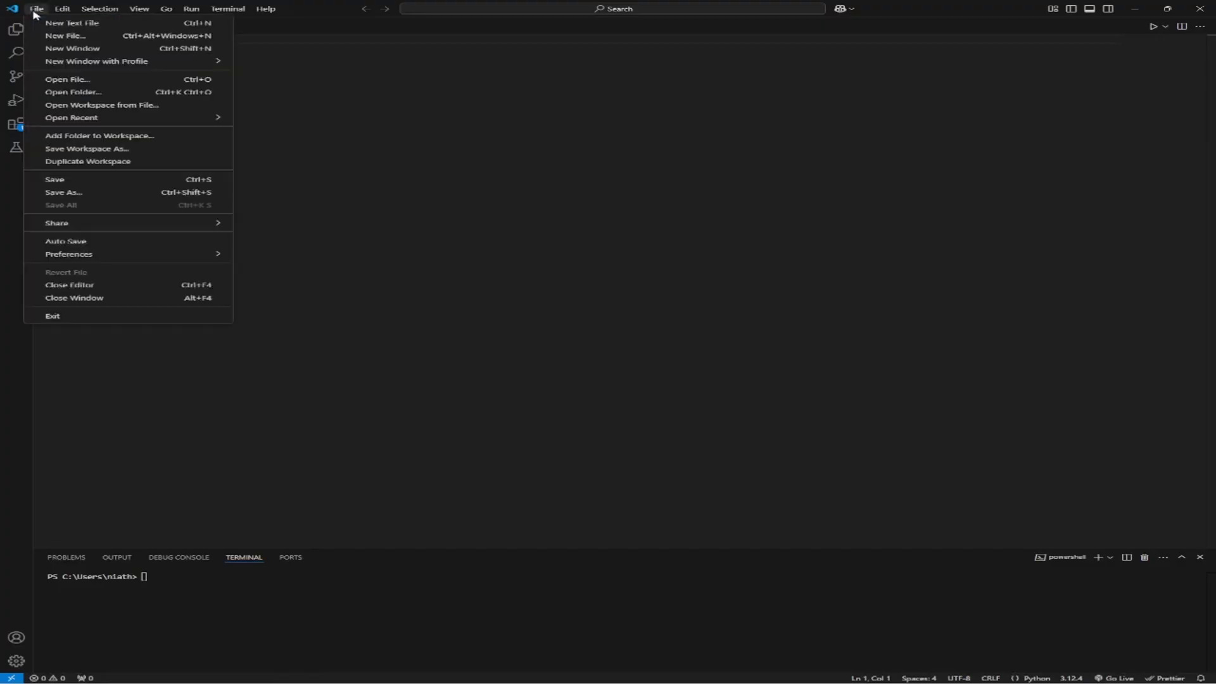
pyautogui.click(46, 193)
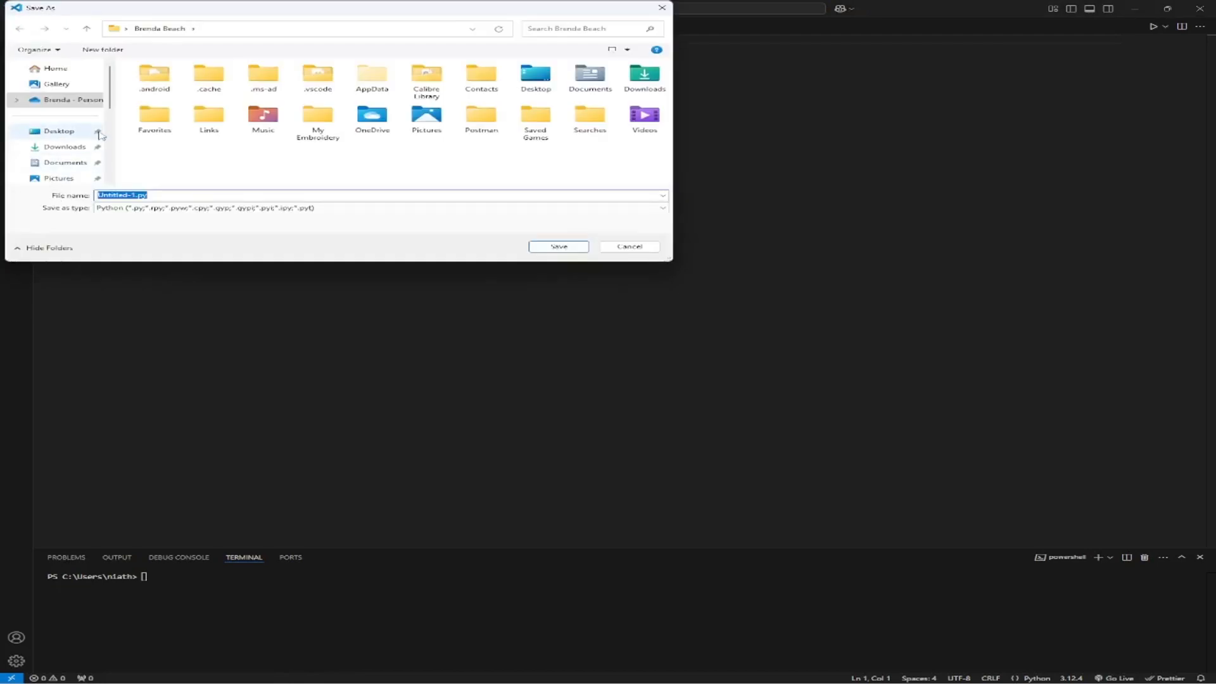
pyautogui.scroll(-5, 83, 139)
pyautogui.scroll(1, 78, 138)
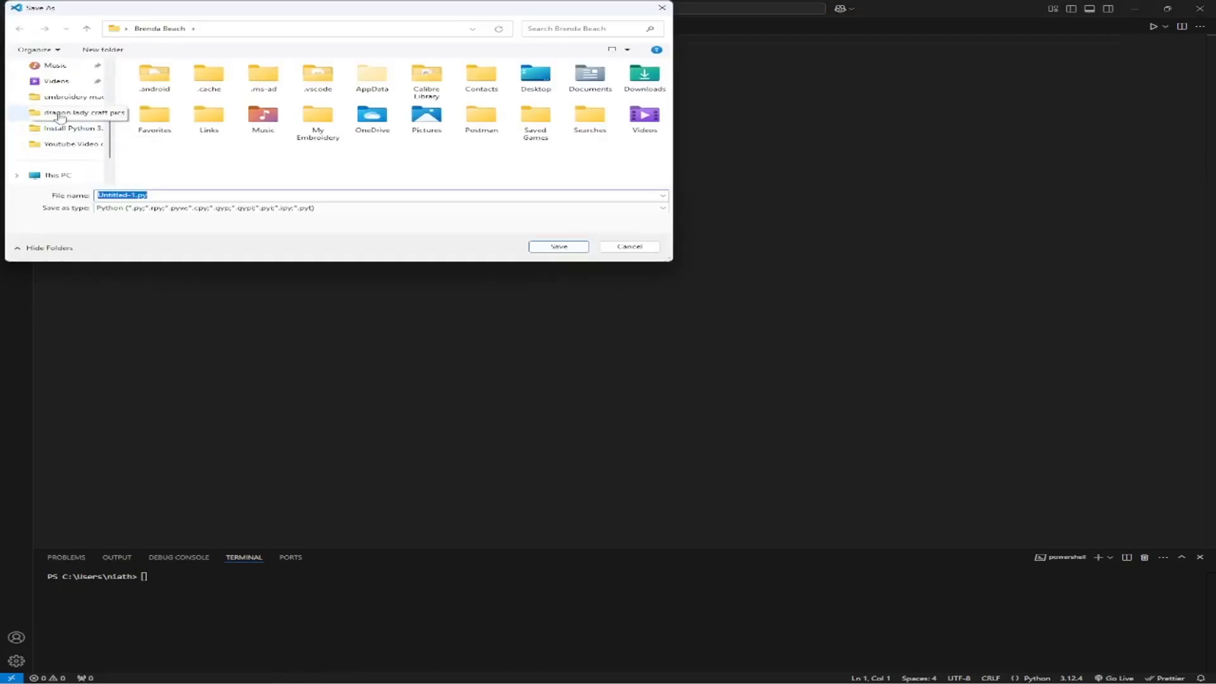
pyautogui.scroll(-1, 52, 124)
pyautogui.click(50, 127)
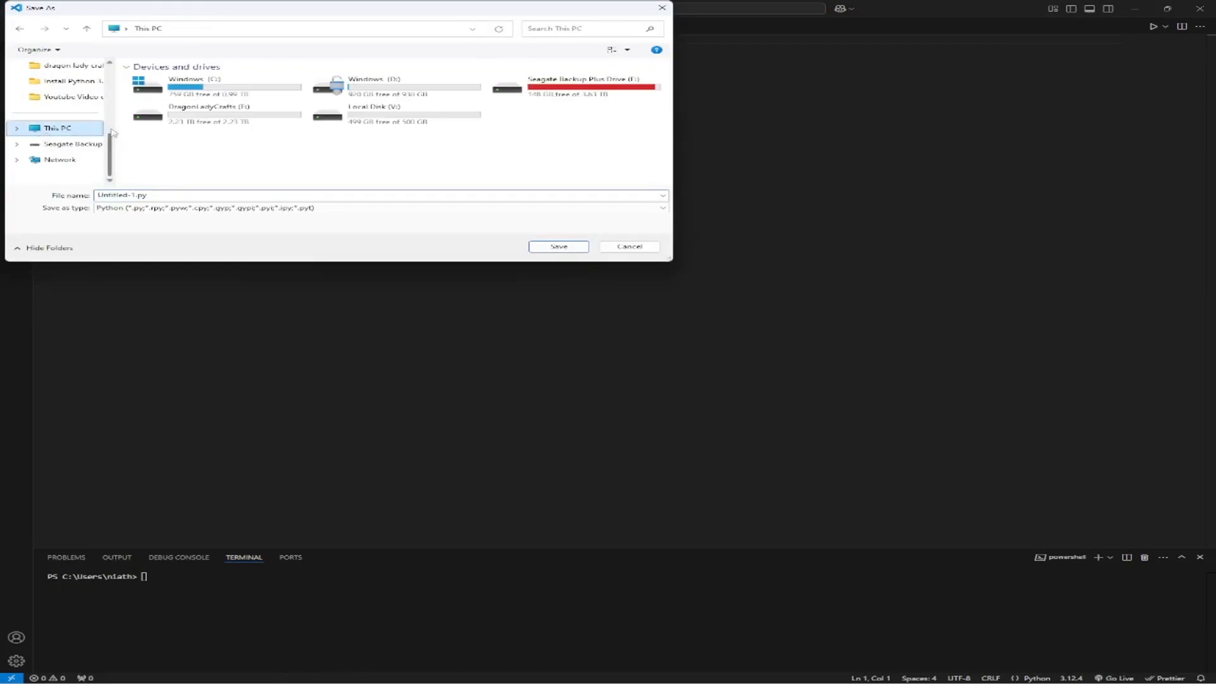
pyautogui.doubleClick(252, 115)
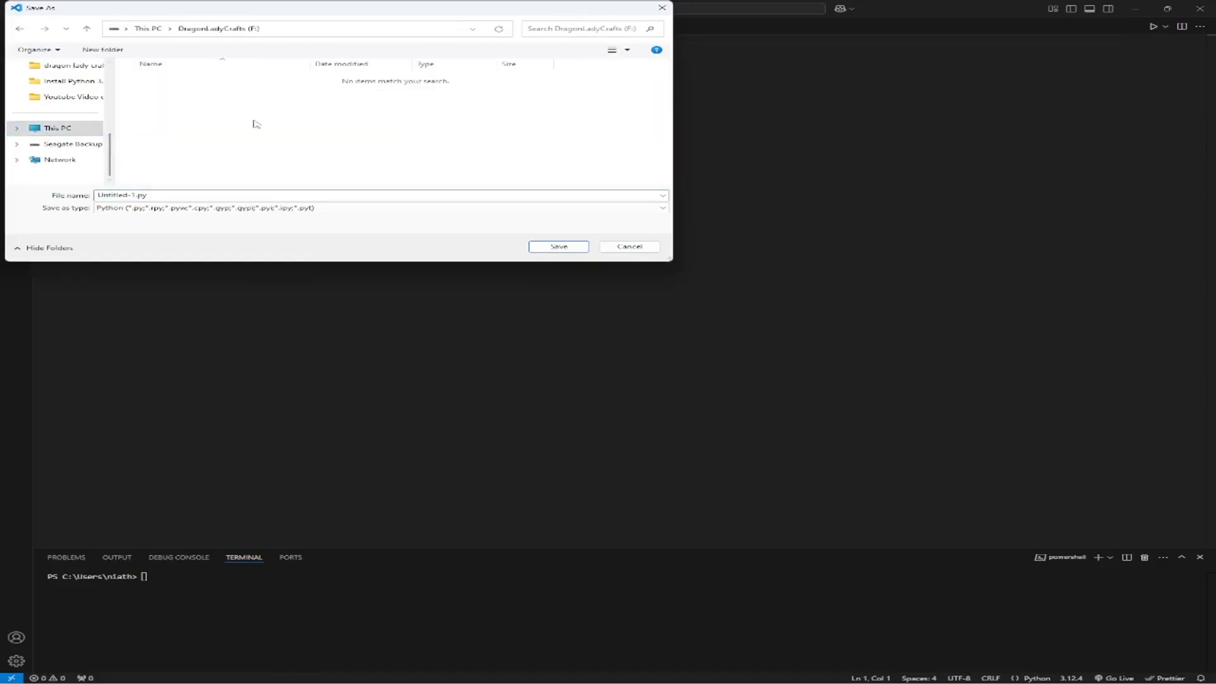
pyautogui.click(164, 195)
pyautogui.write('test1')
pyautogui.click(557, 247)
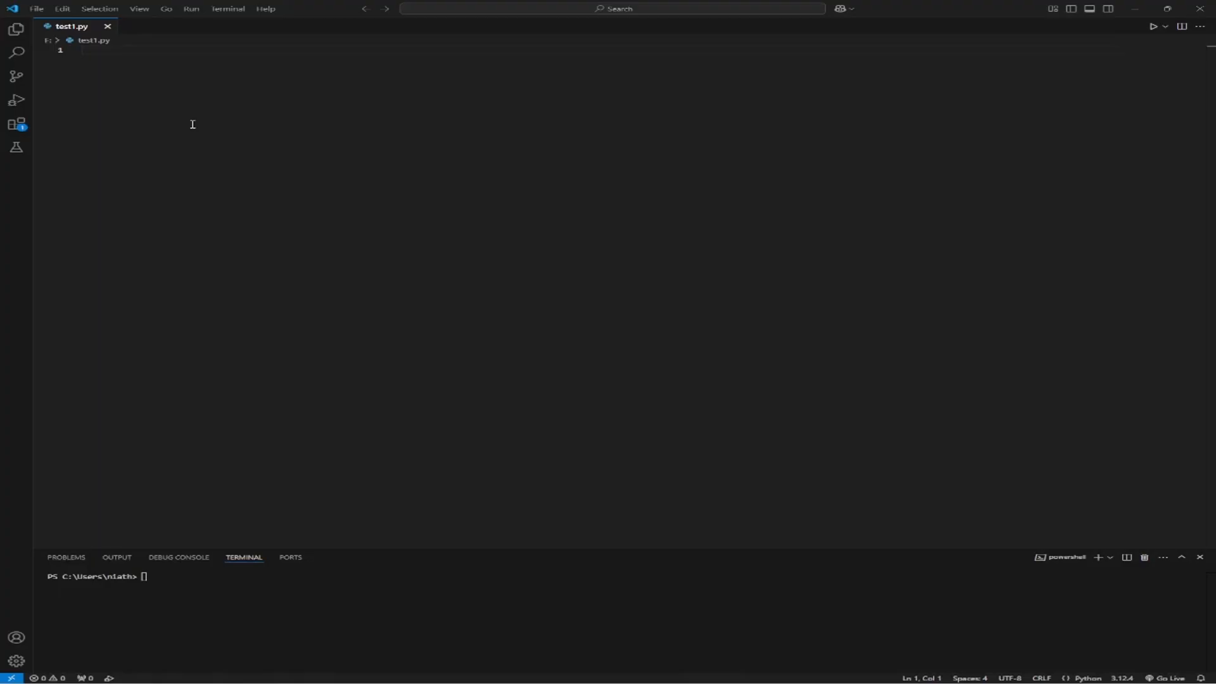
# Write the statement print ("Hello World") on line 1 of test1.py.
pyautogui.click(95, 52)
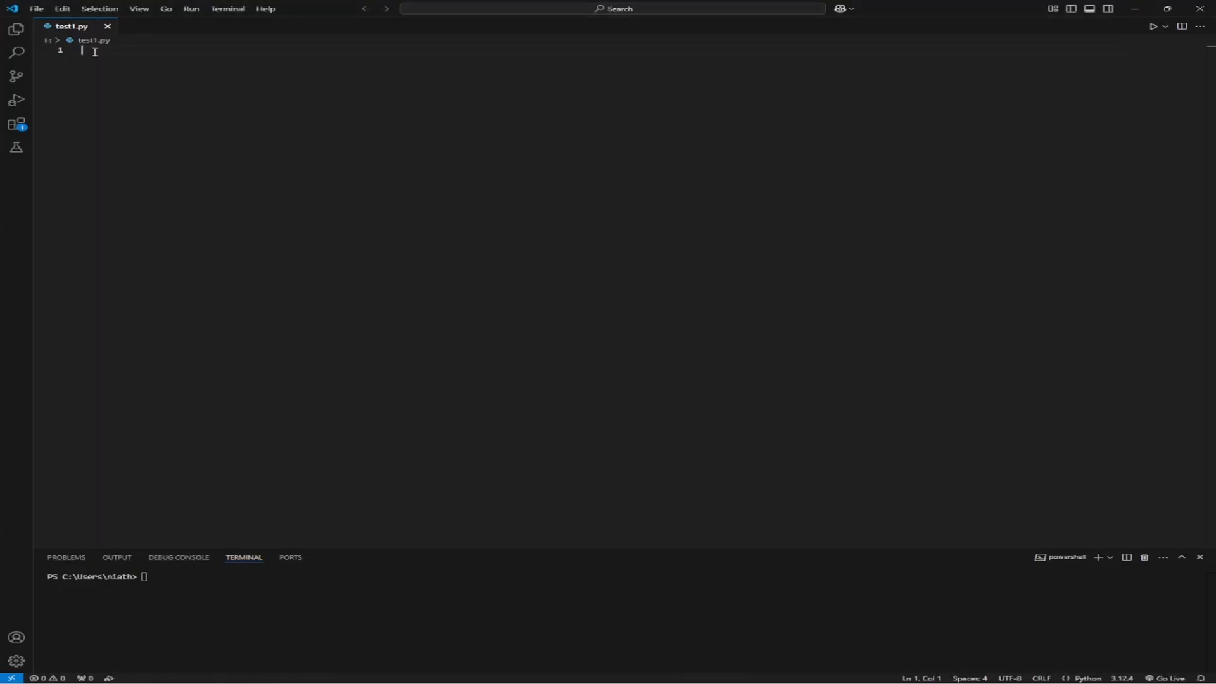
pyautogui.write('print')
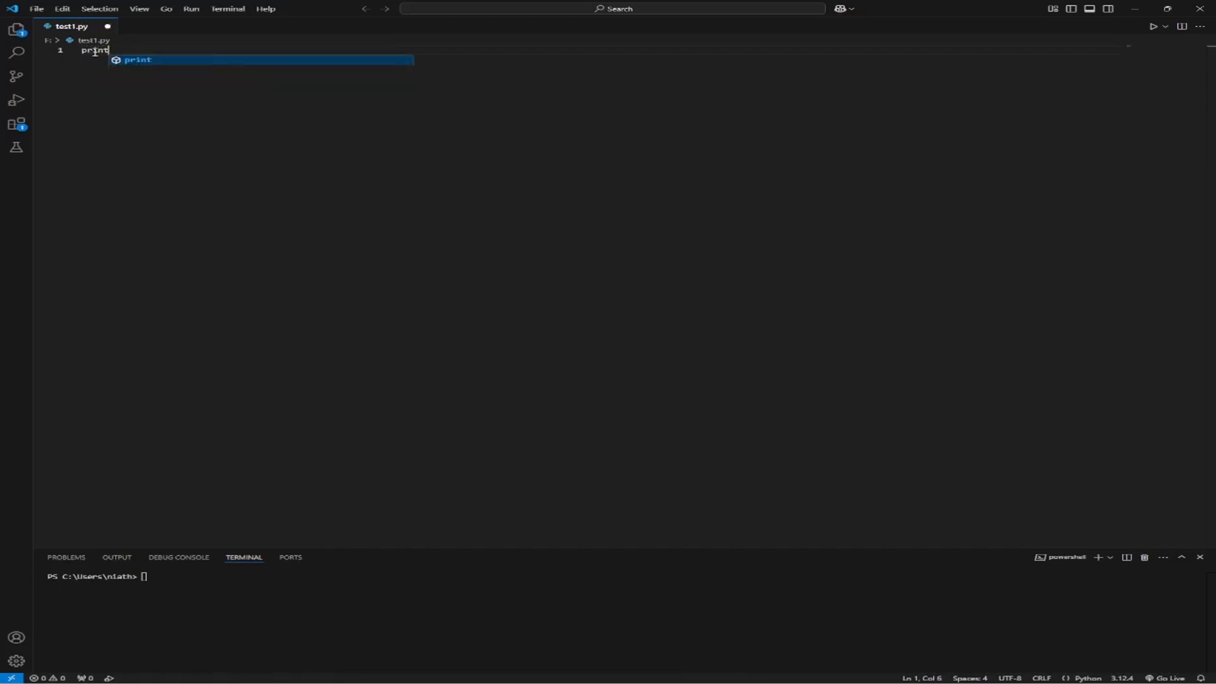
pyautogui.write(' ("')
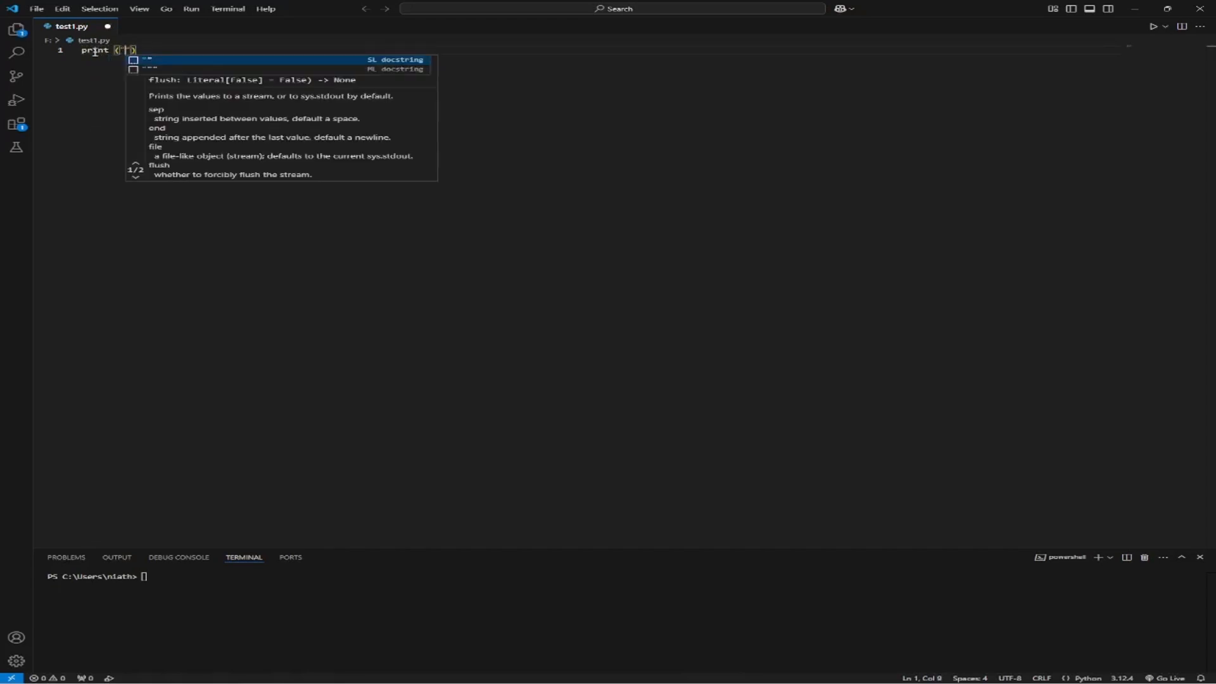
pyautogui.write('Hellow ')
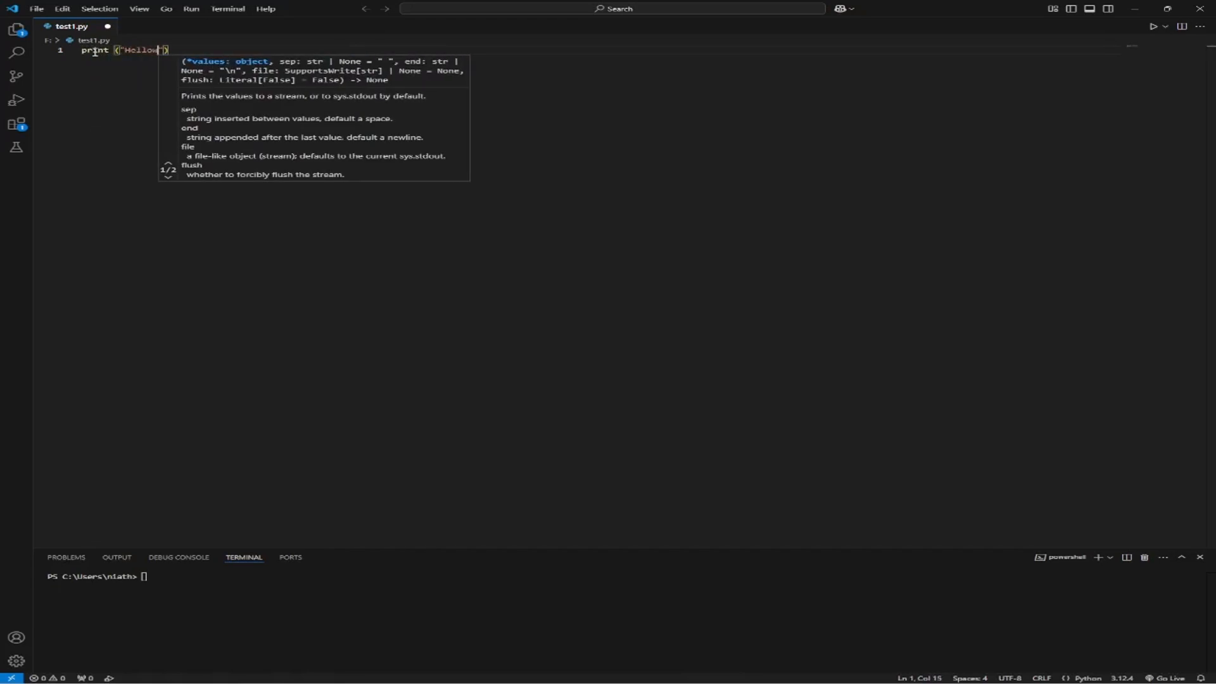
pyautogui.write('w')
pyautogui.press('BackSpace')
pyautogui.press('BackSpace')
pyautogui.press('BackSpace')
pyautogui.write('Wol')
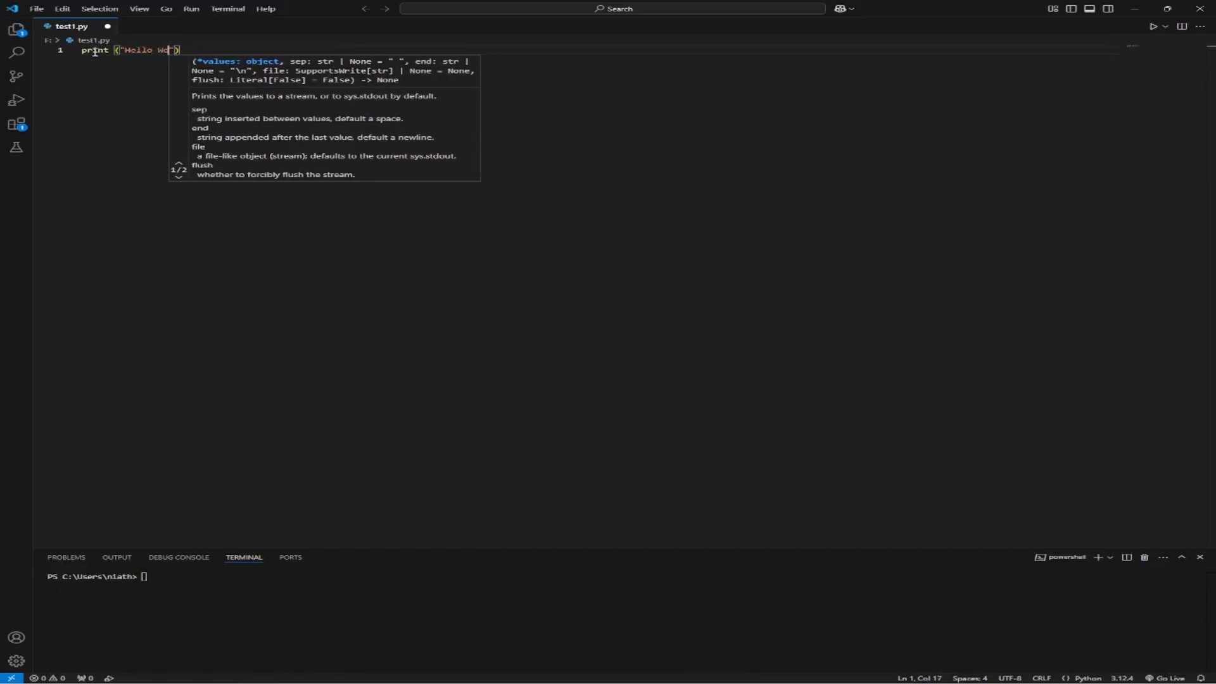
pyautogui.write('ld')
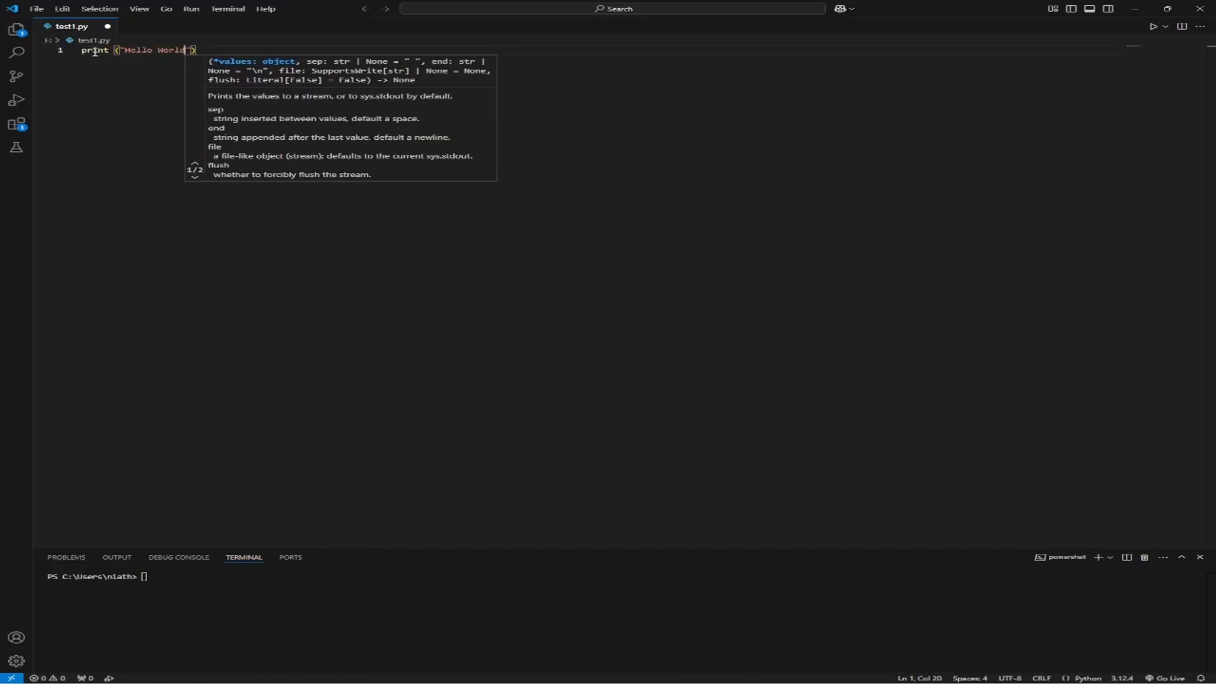
pyautogui.press('Right')
pyautogui.press('Right')
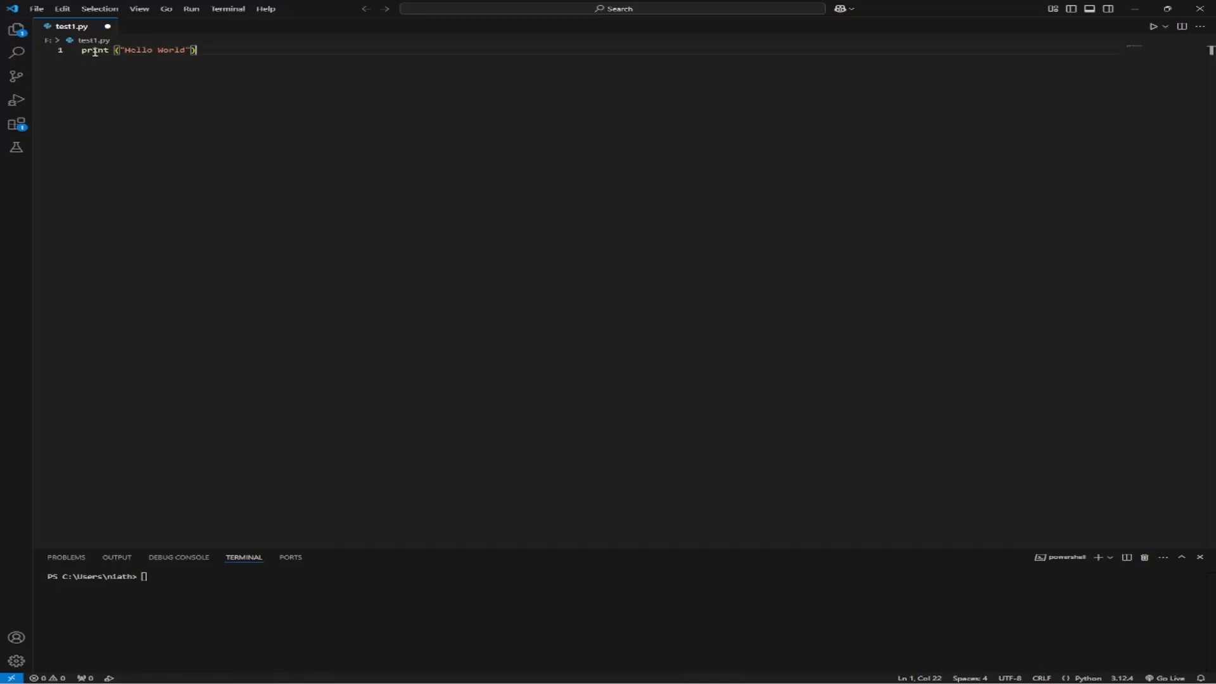
# Save the changes to test1.py.
pyautogui.hotkey('ctrl', 's')
pyautogui.click(40, 9)
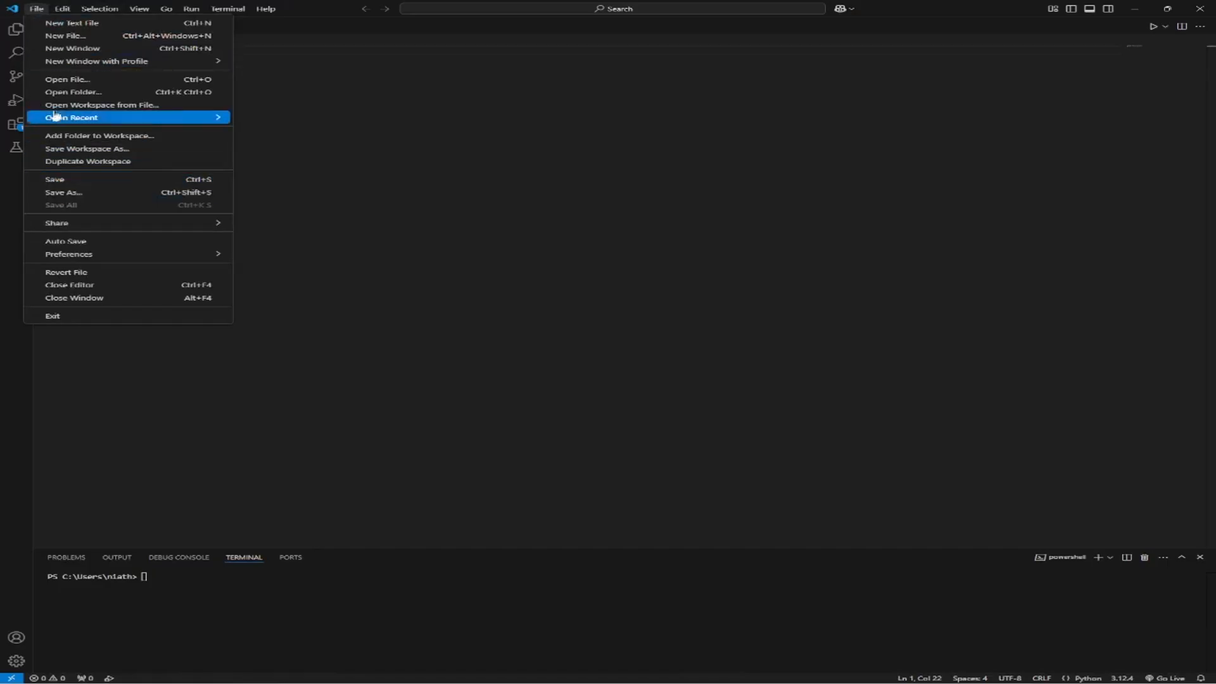
pyautogui.click(362, 165)
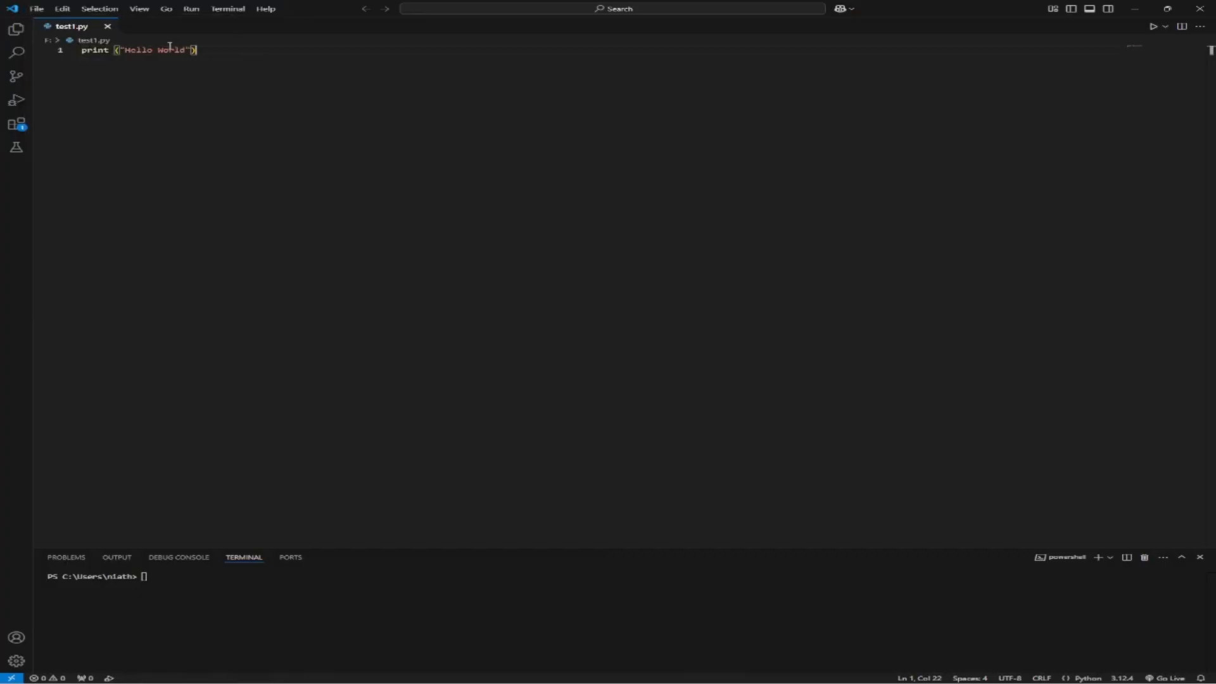
# Add a Command Prompt terminal and remove the PowerShell terminal.
pyautogui.moveTo(89, 52)
pyautogui.click(1112, 561)
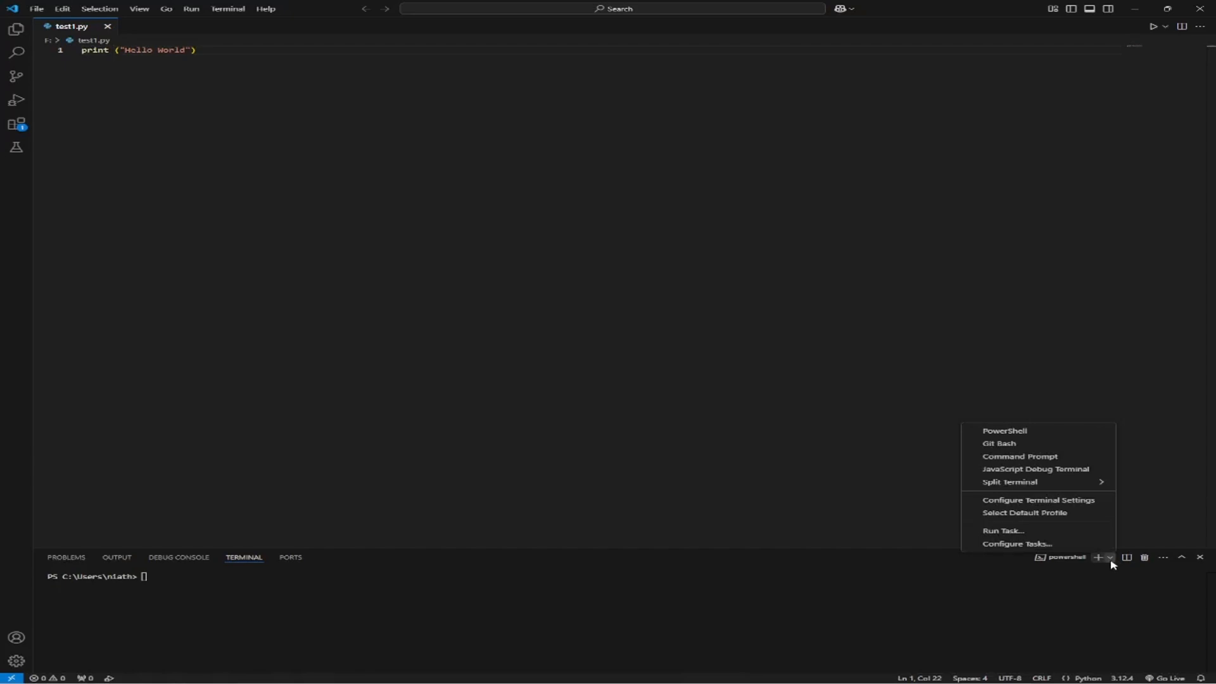
pyautogui.click(1062, 457)
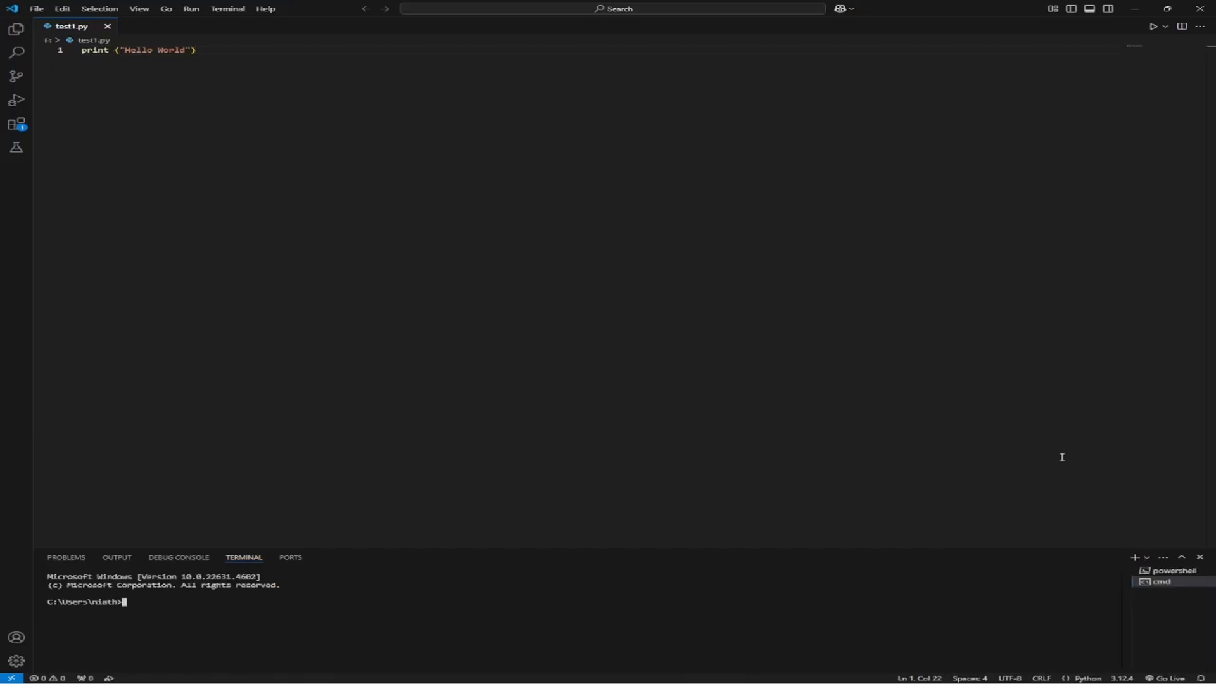
pyautogui.moveTo(1163, 582)
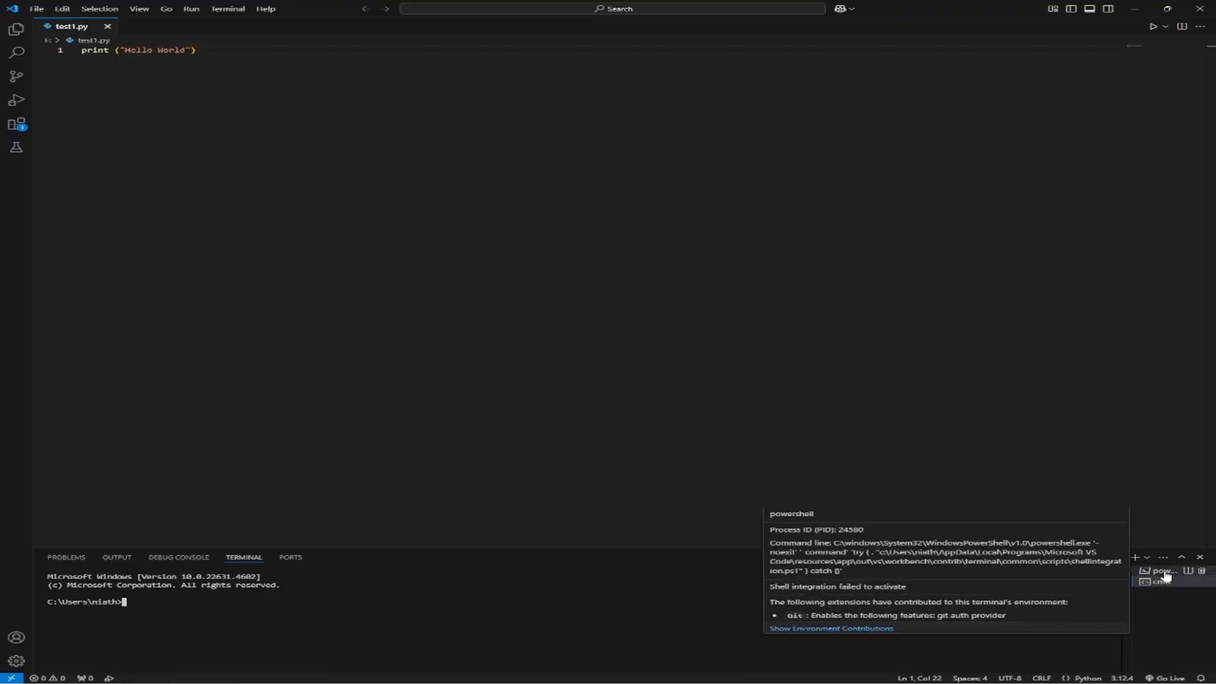
pyautogui.click(1201, 571)
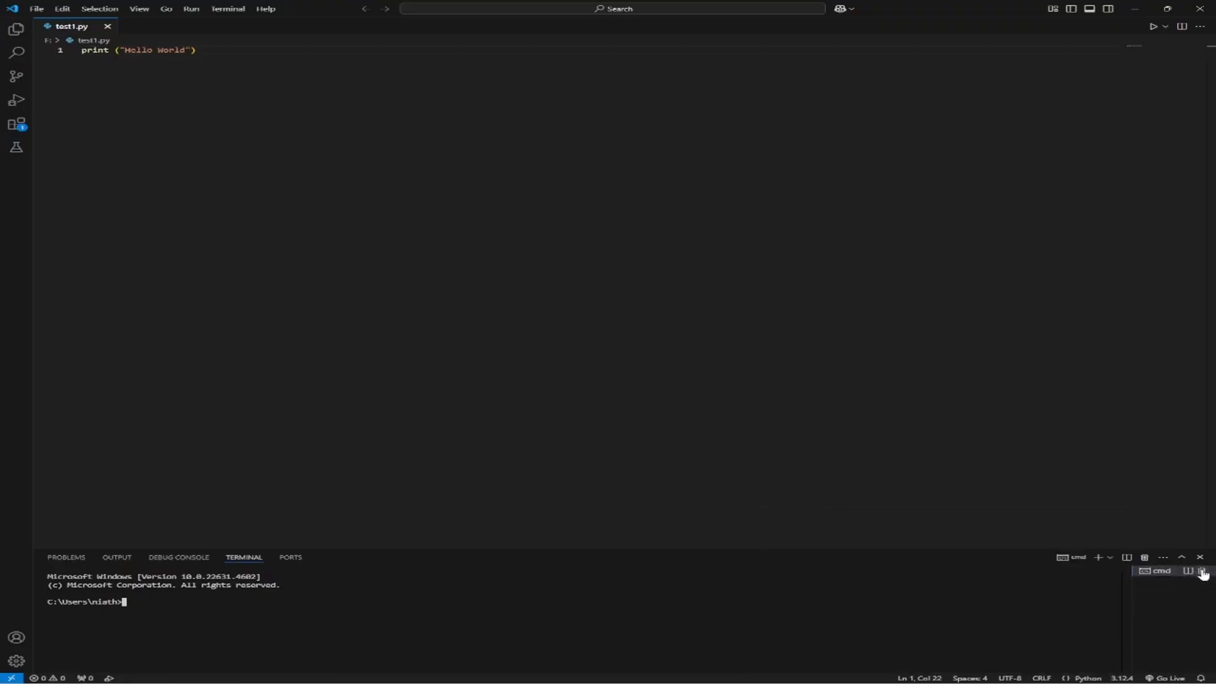
pyautogui.moveTo(1156, 576)
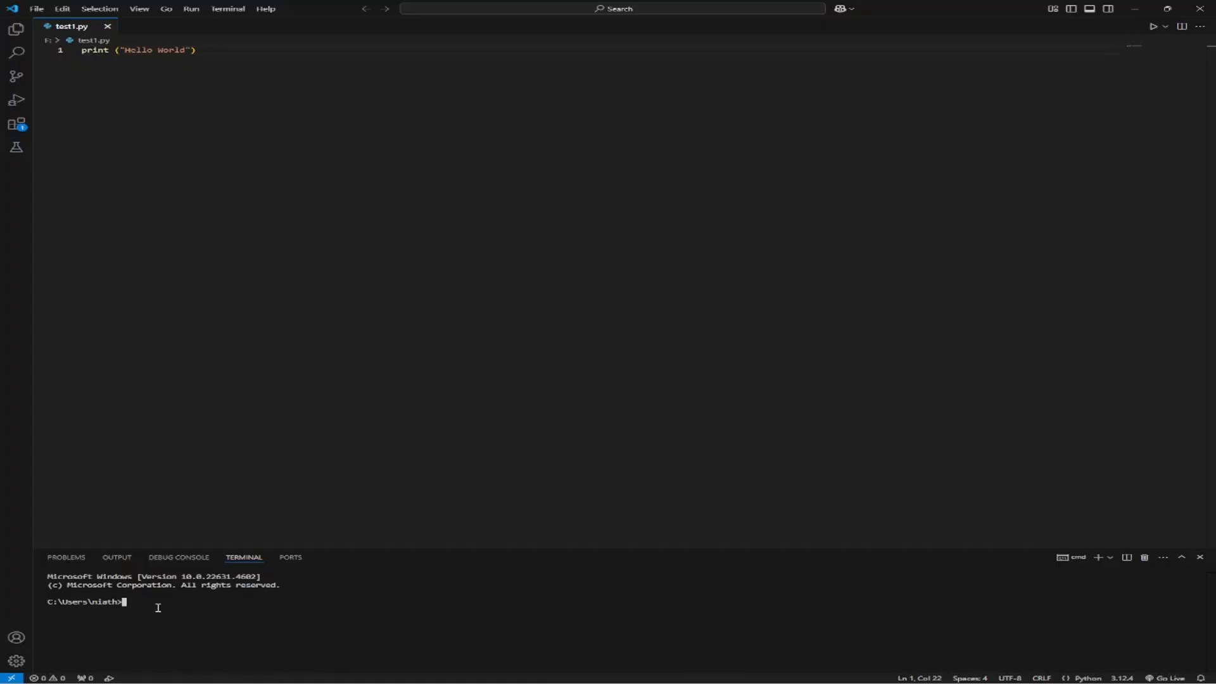
# In the terminal, go up two directory levels with cd.. and change to the F: drive.
pyautogui.write('cd..')
pyautogui.press('Return')
pyautogui.write('cd..')
pyautogui.press('Return')
pyautogui.write('F:')
pyautogui.press('Return')
# Run test1.py with the command python test1.py, and clear the terminal with cls.
pyautogui.write('pytho')
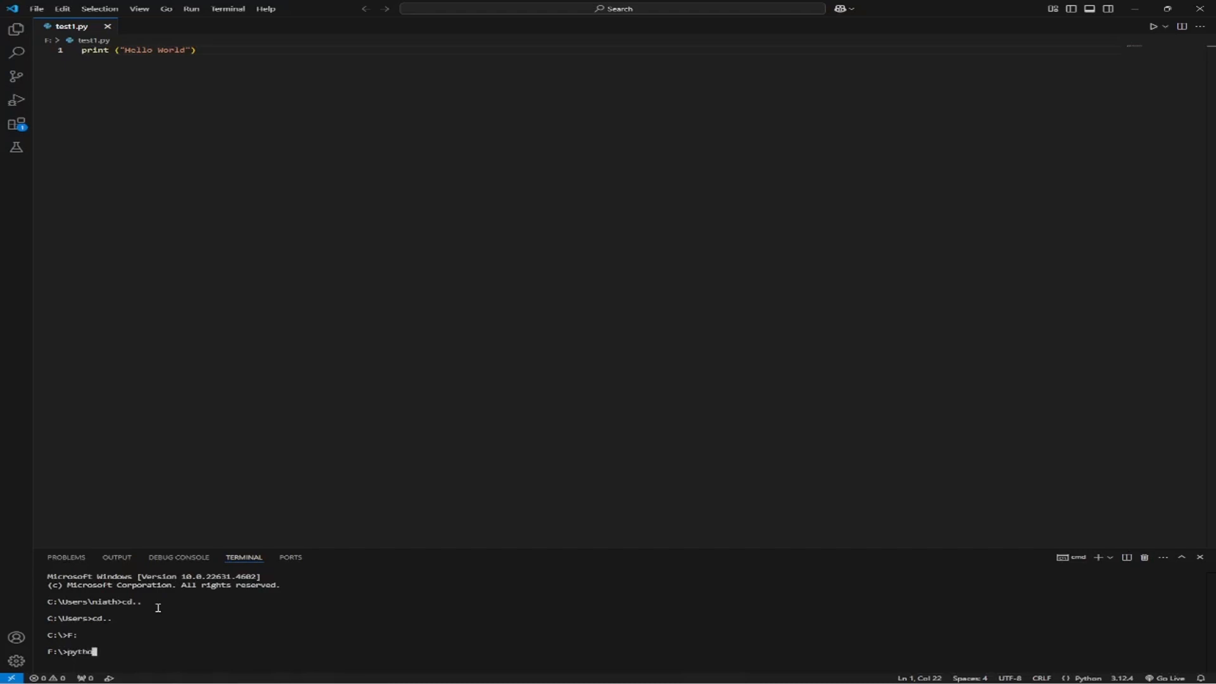
pyautogui.write('n tsst1.py')
pyautogui.press('Return')
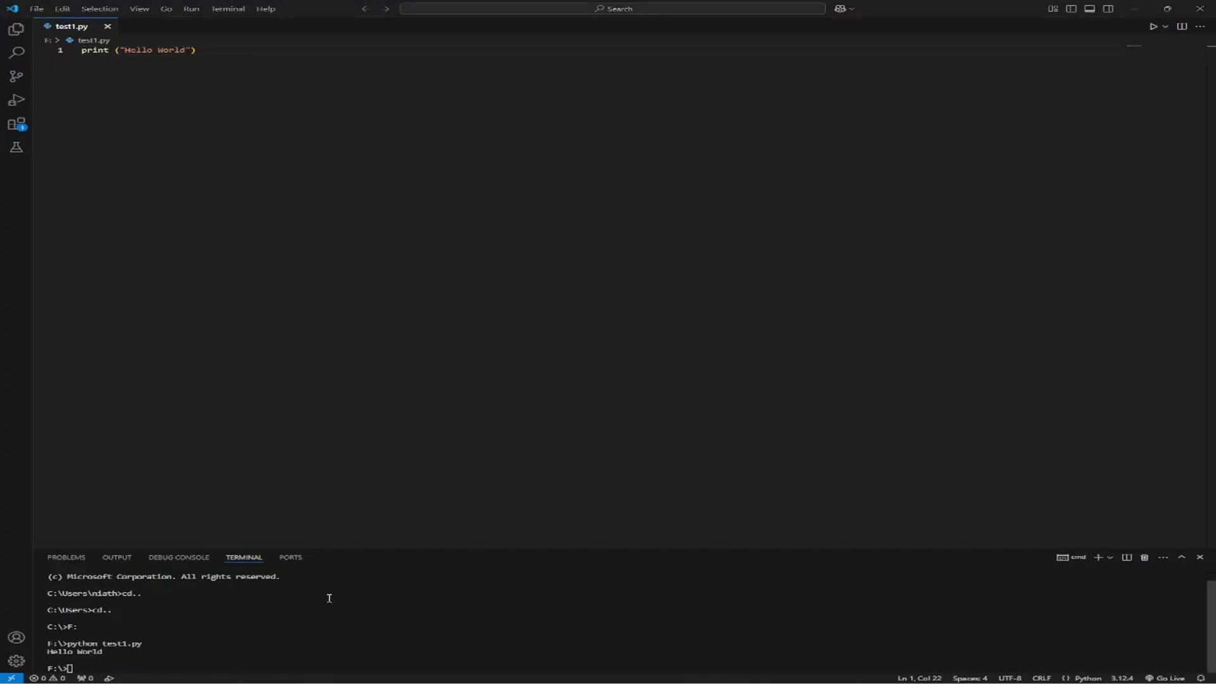
pyautogui.click(106, 665)
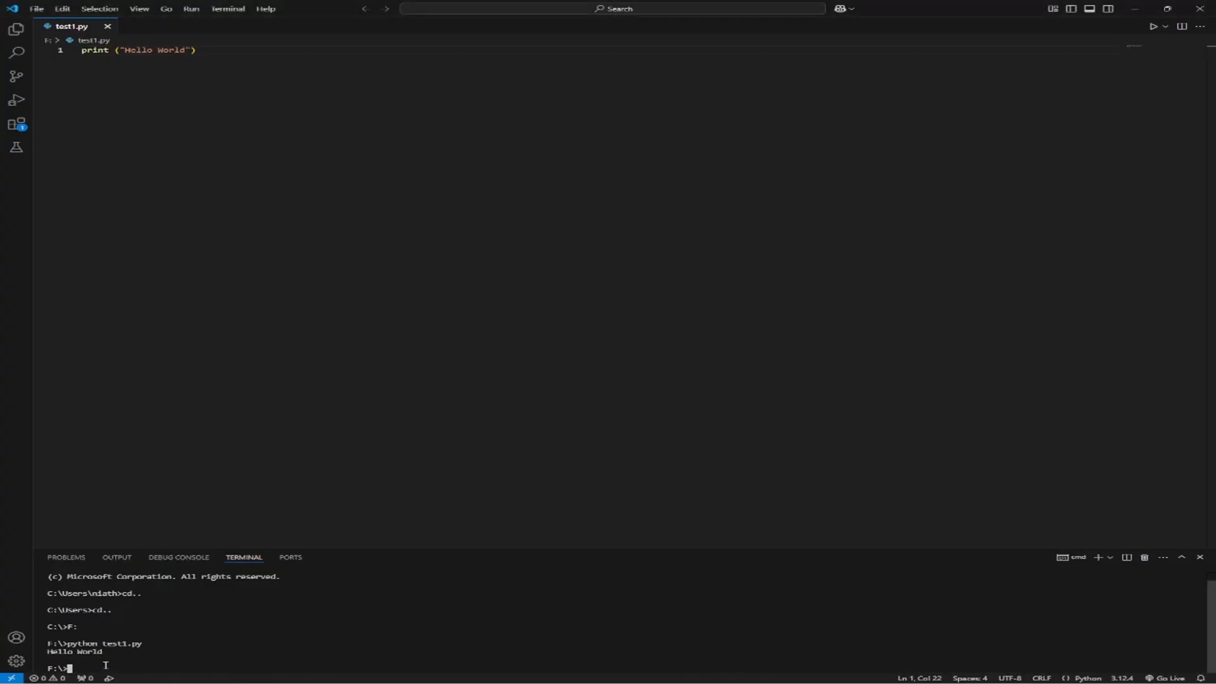
pyautogui.write('cls')
pyautogui.press('Return')
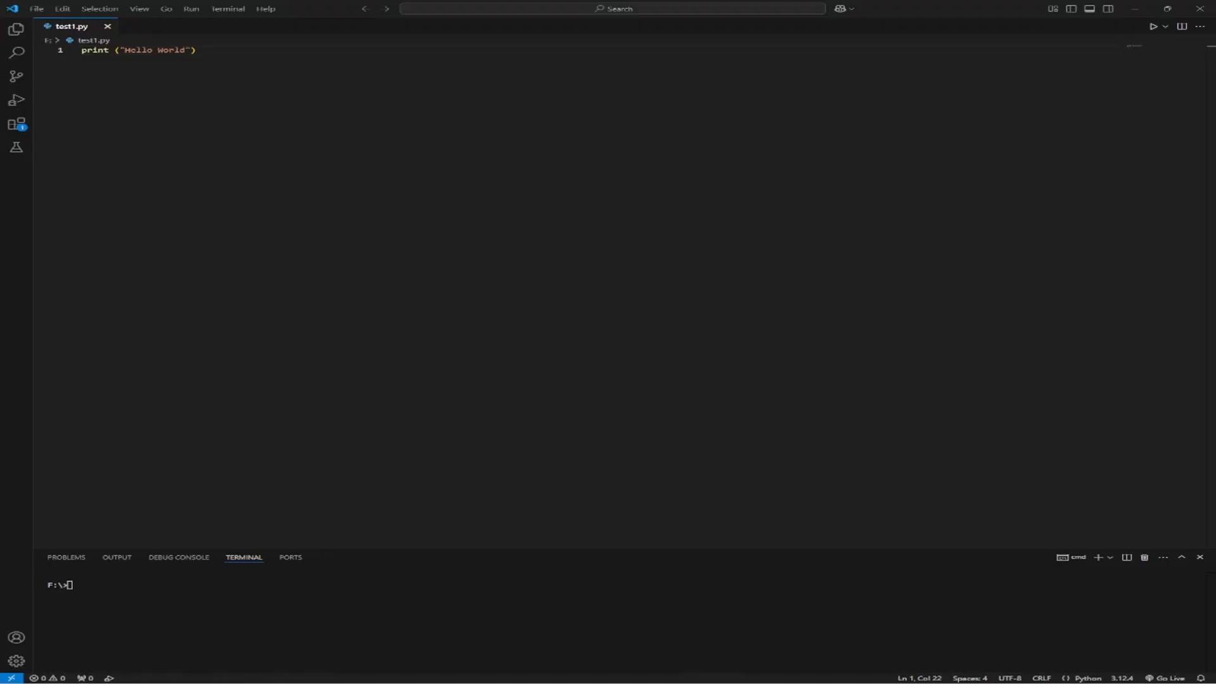
# Switch to File Explorer and create a new text document on the DragonLadyCrafts (F:) drive.
pyautogui.hotkey('alt', 'Tab')
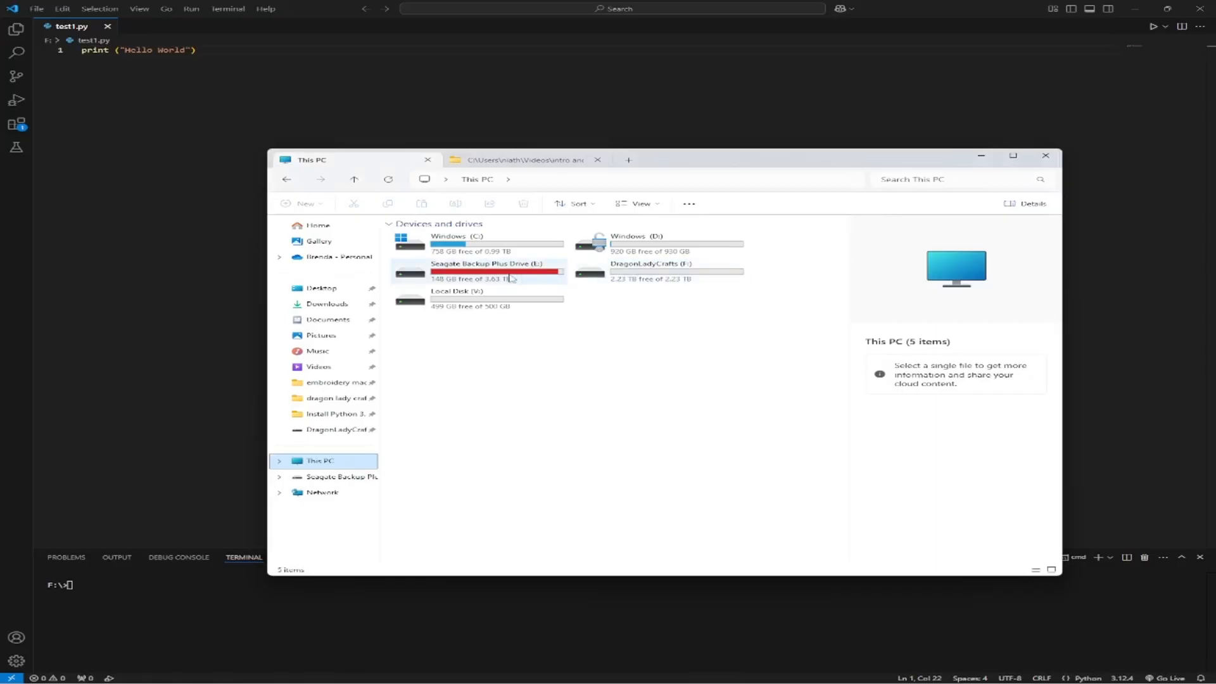
pyautogui.click(612, 276)
pyautogui.doubleClick(612, 276)
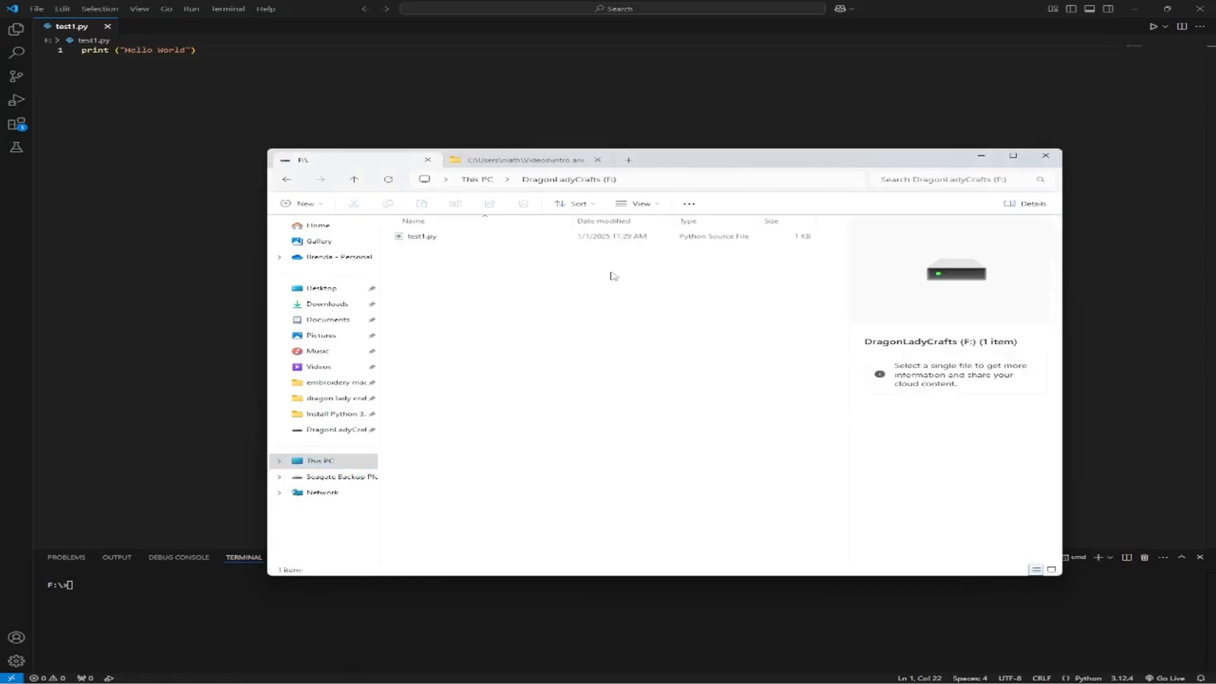
pyautogui.rightClick(442, 279)
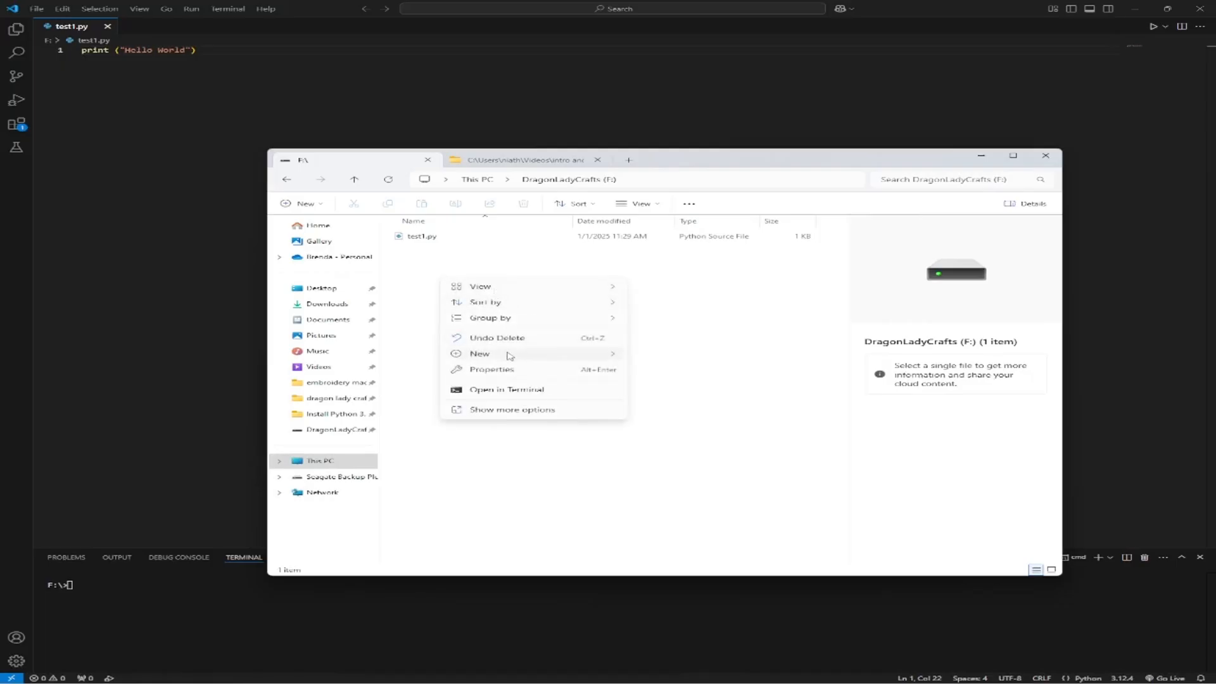
pyautogui.moveTo(510, 355)
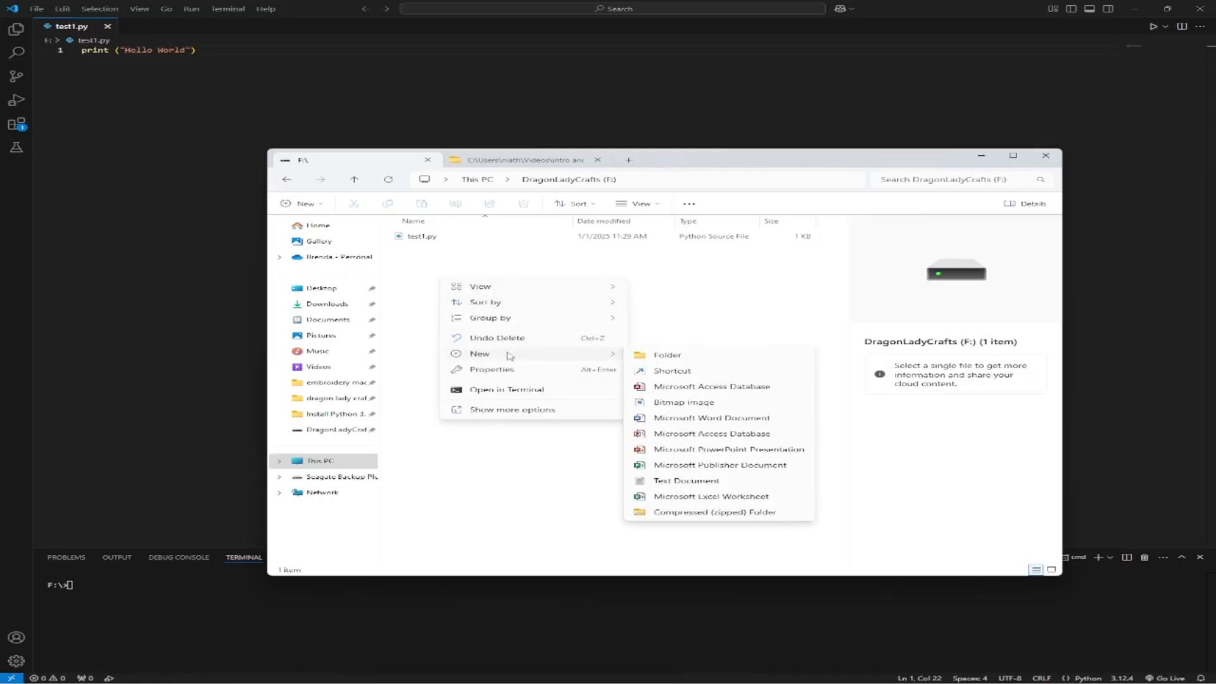
pyautogui.click(673, 483)
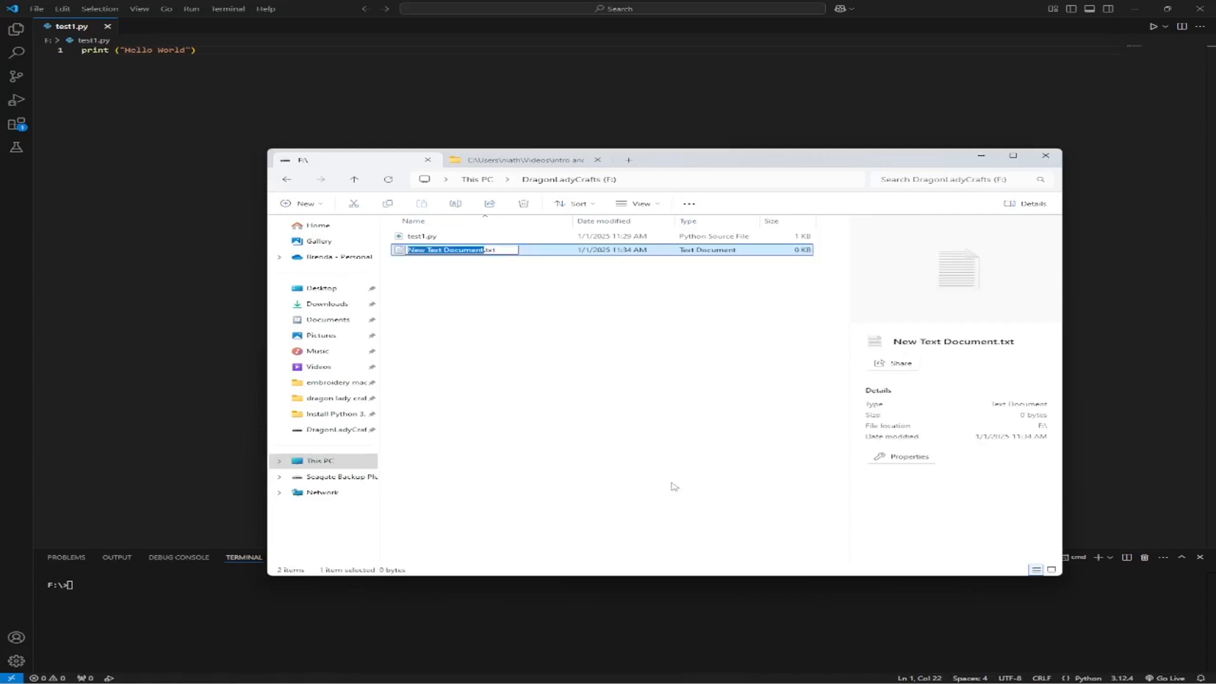
# Name the new text document webtest.html and accept the change of file extension.
pyautogui.write('web')
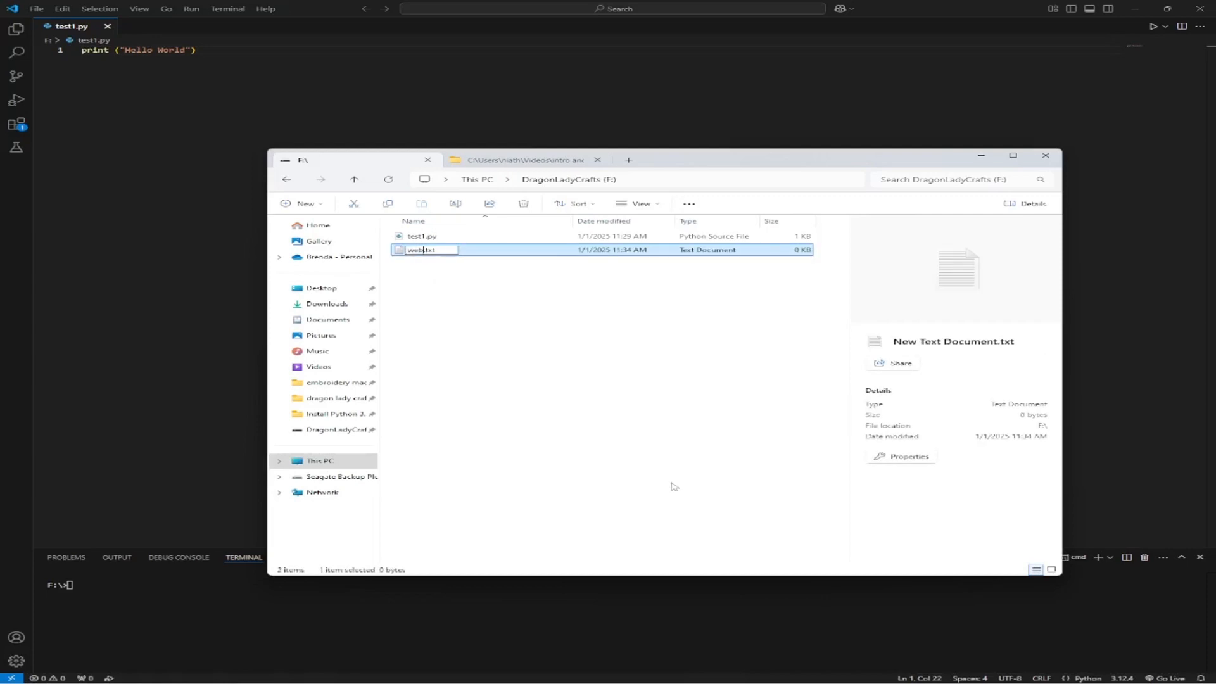
pyautogui.write('test')
pyautogui.press('Right')
pyautogui.press('Right')
pyautogui.press('BackSpace')
pyautogui.press('BackSpace')
pyautogui.press('BackSpace')
pyautogui.write('htm')
pyautogui.press('Return')
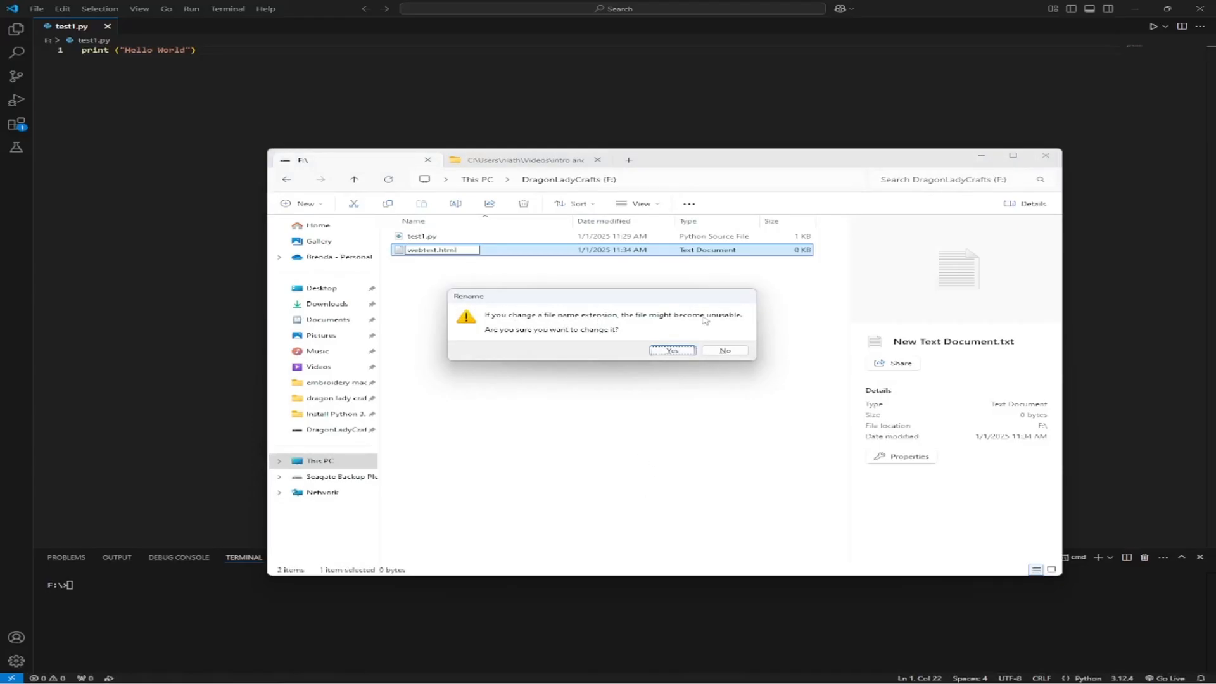
pyautogui.click(672, 352)
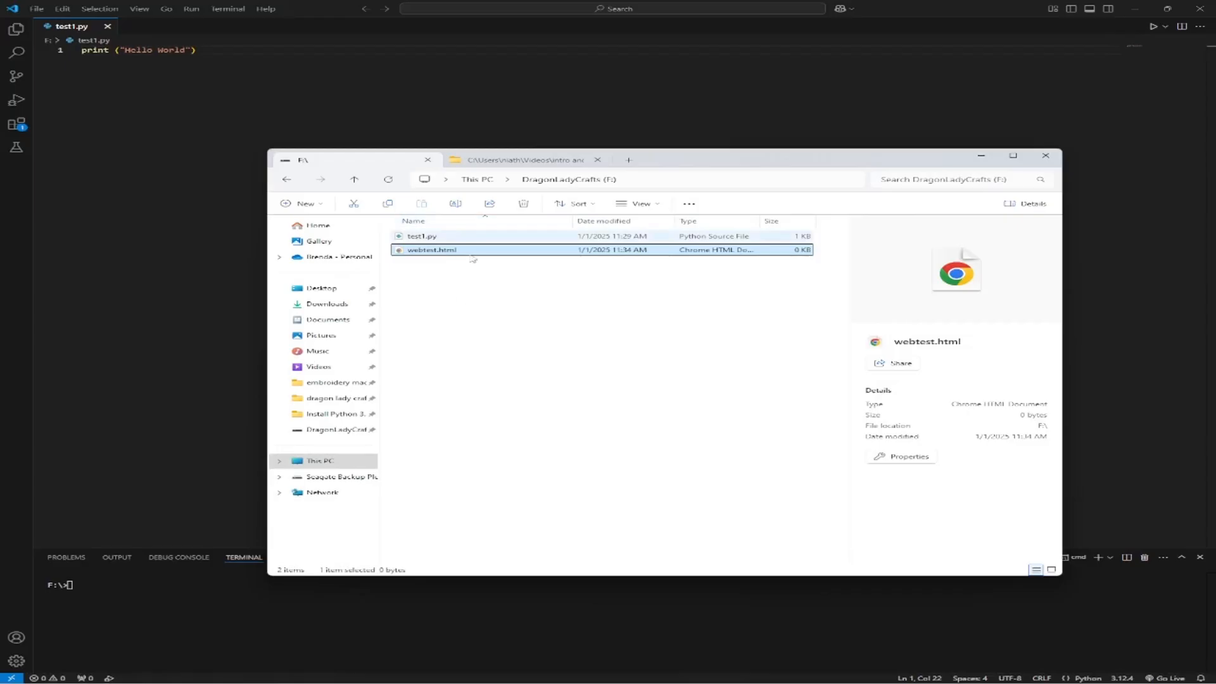
# Minimize File Explorer and open webtest.html from the DragonLadyCrafts (F:) drive in Visual Studio Code.
pyautogui.click(981, 157)
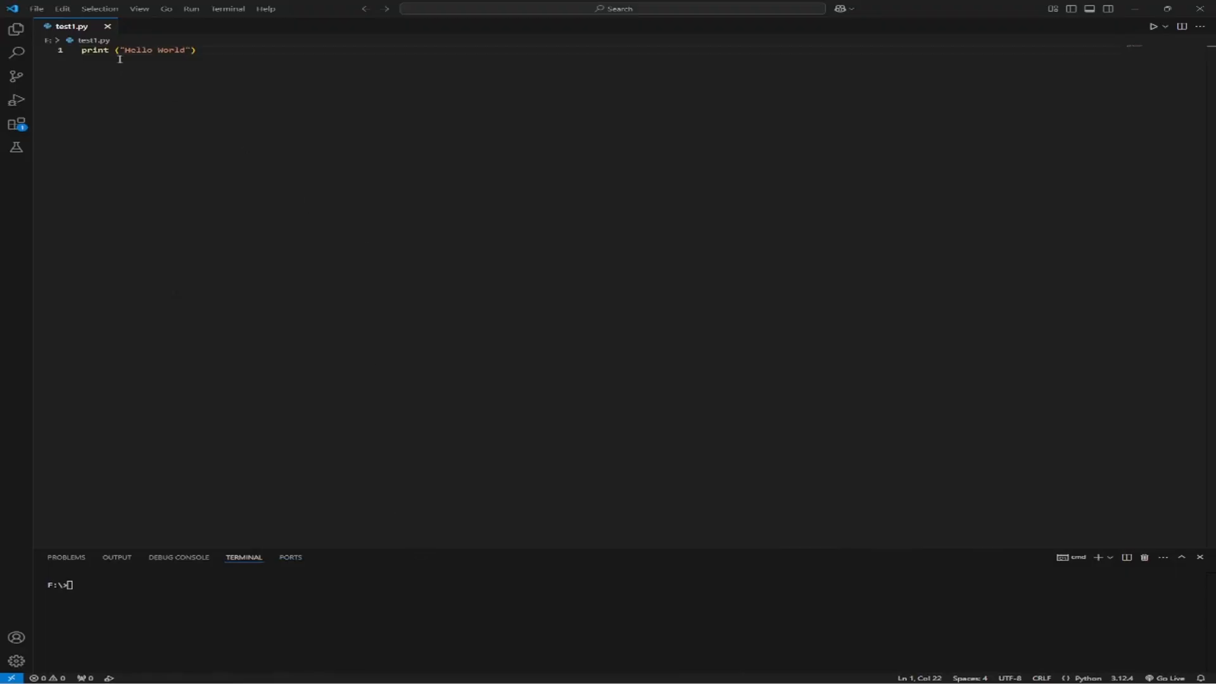
pyautogui.click(37, 9)
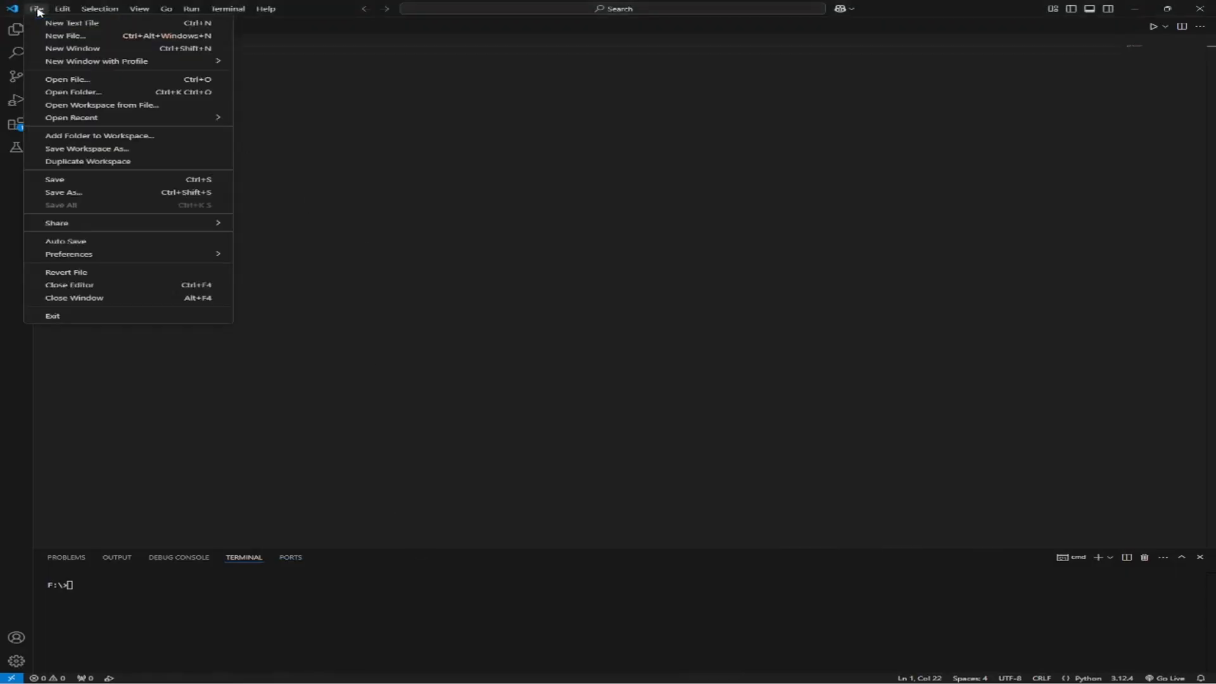
pyautogui.click(58, 84)
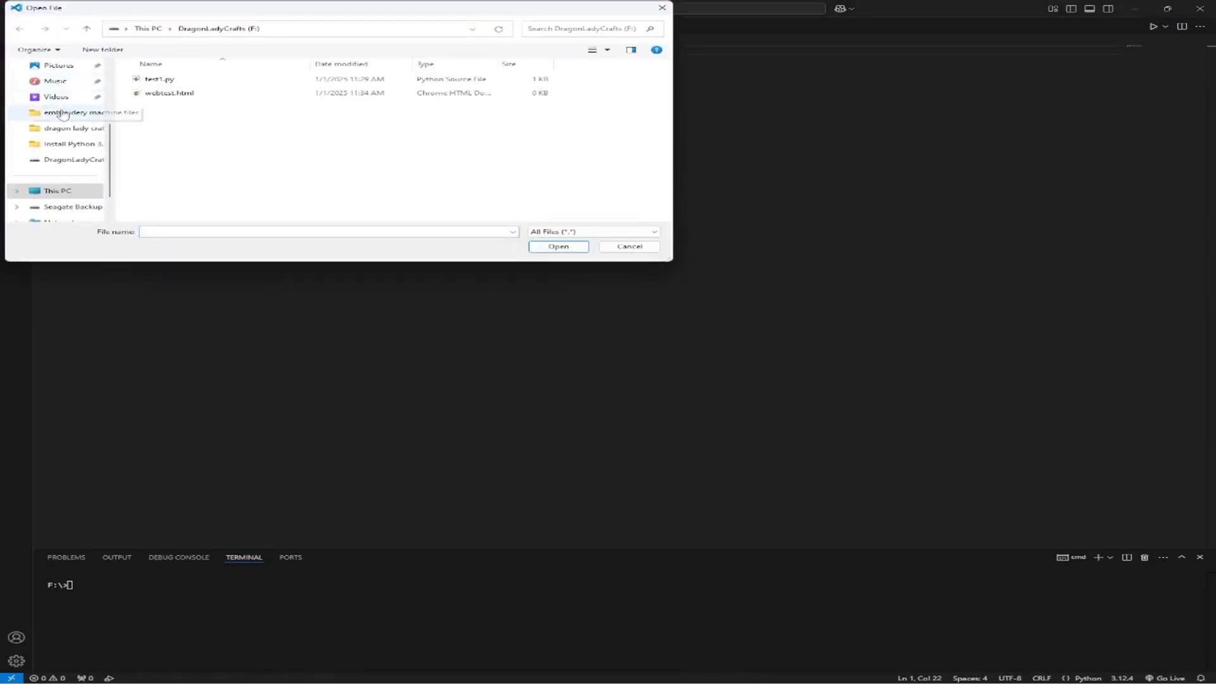
pyautogui.click(164, 95)
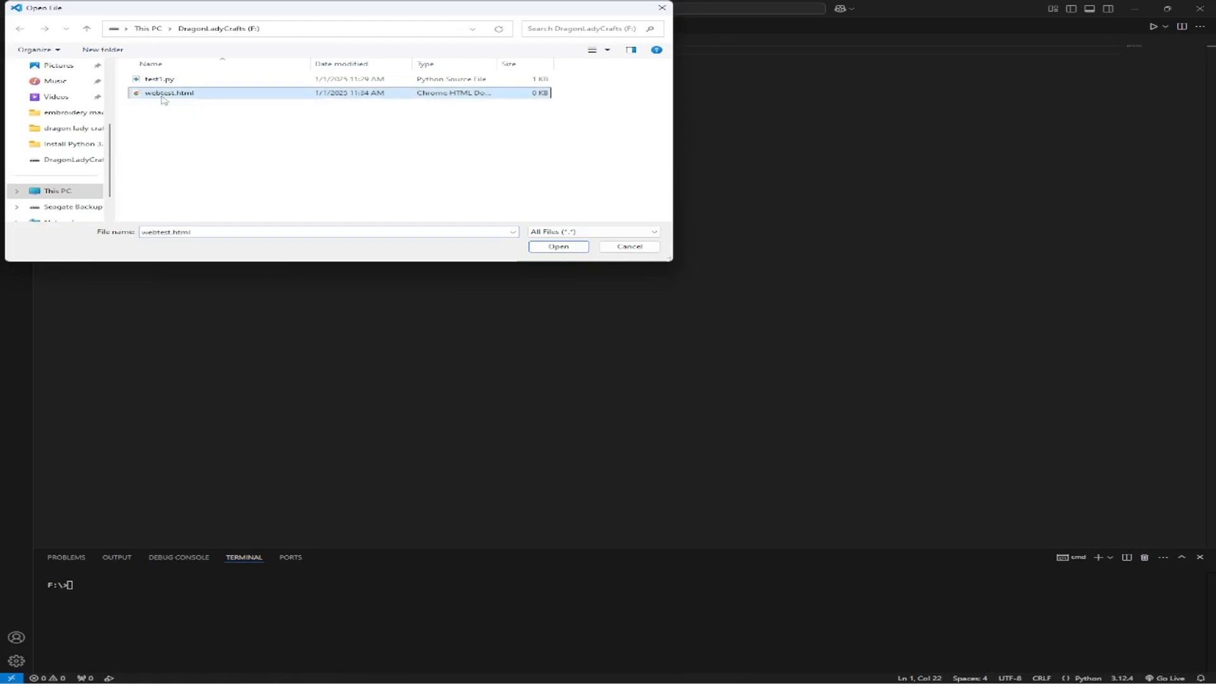
pyautogui.click(550, 247)
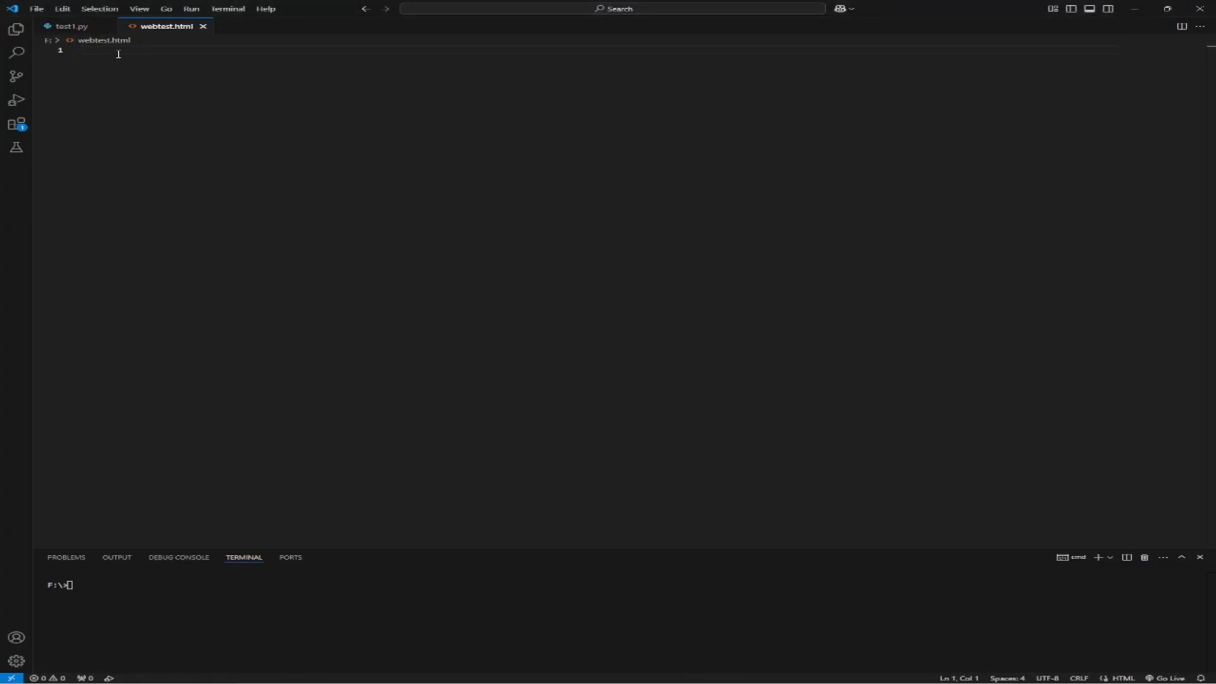
# Write the line <h1>This is my first website</h1> in webtest.html and save the file.
pyautogui.write('<')
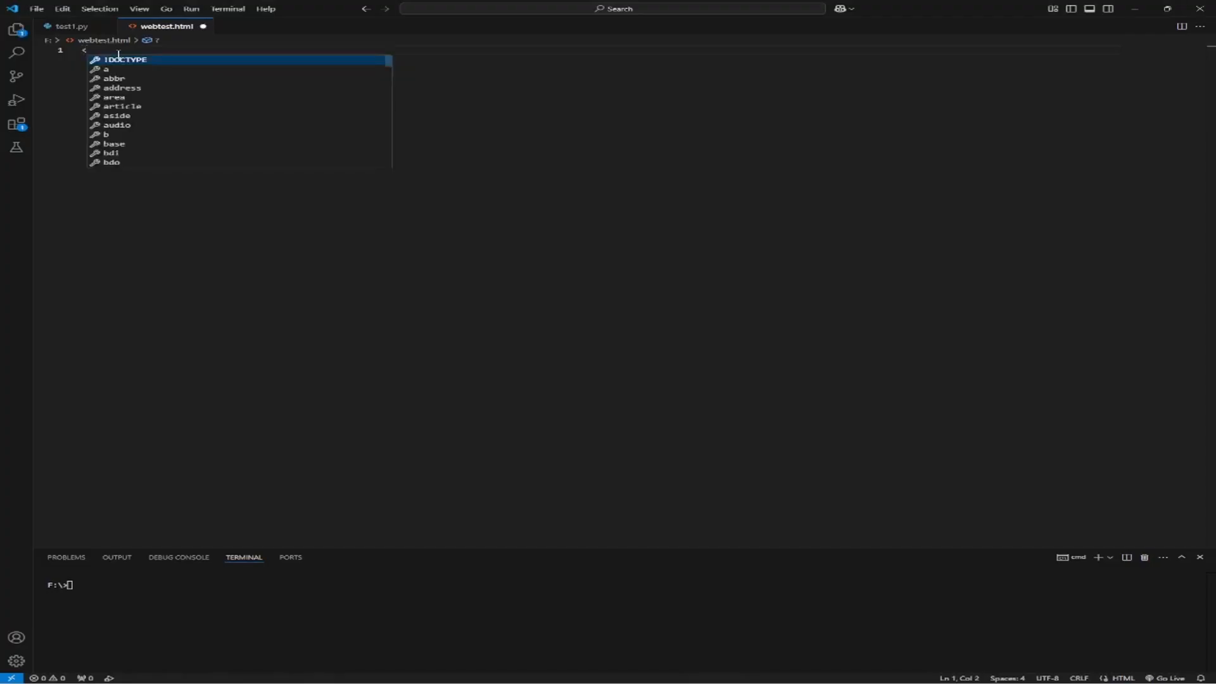
pyautogui.write('h1>')
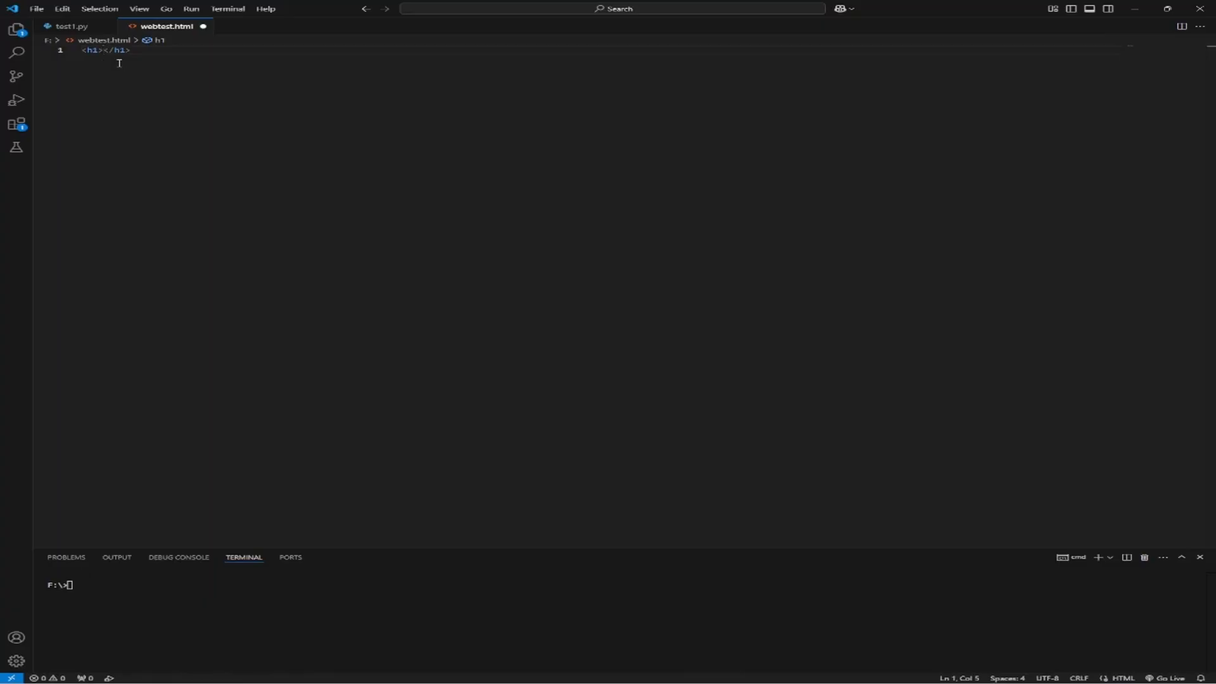
pyautogui.write('W')
pyautogui.press('BackSpace')
pyautogui.press('BackSpace')
pyautogui.write('Th')
pyautogui.press('BackSpace')
pyautogui.press('BackSpace')
pyautogui.press('BackSpace')
pyautogui.write('1>')
pyautogui.press('Left')
pyautogui.write('>This is my first webs')
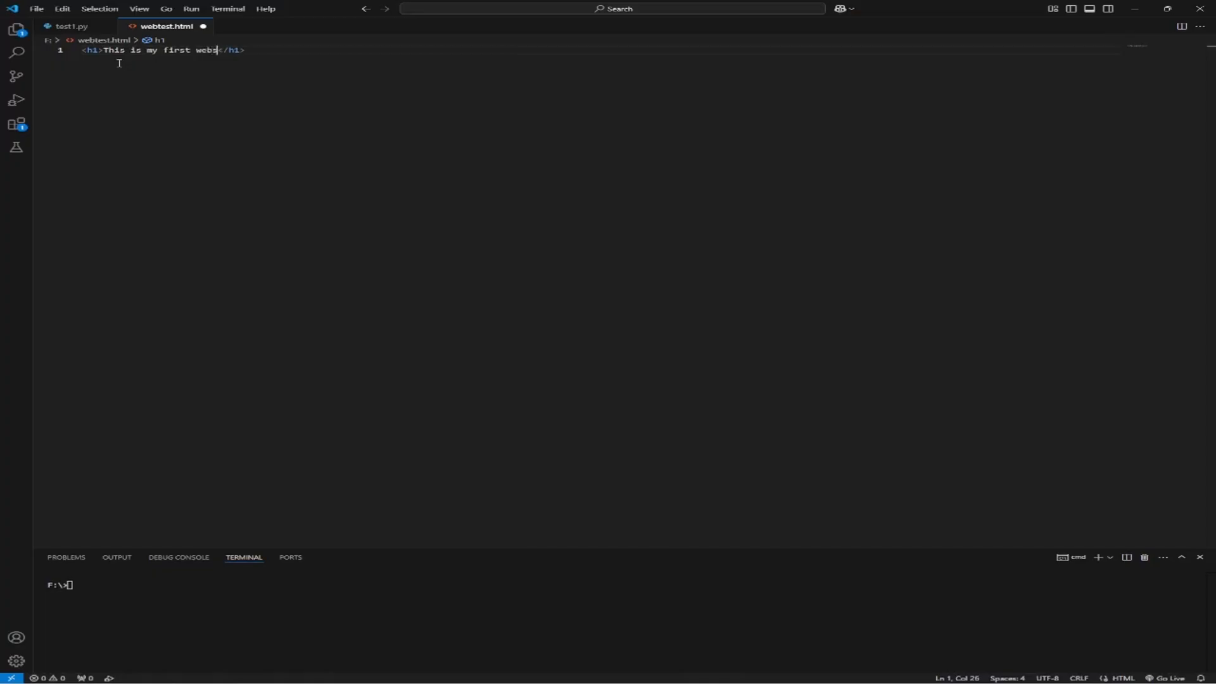
pyautogui.write('ite')
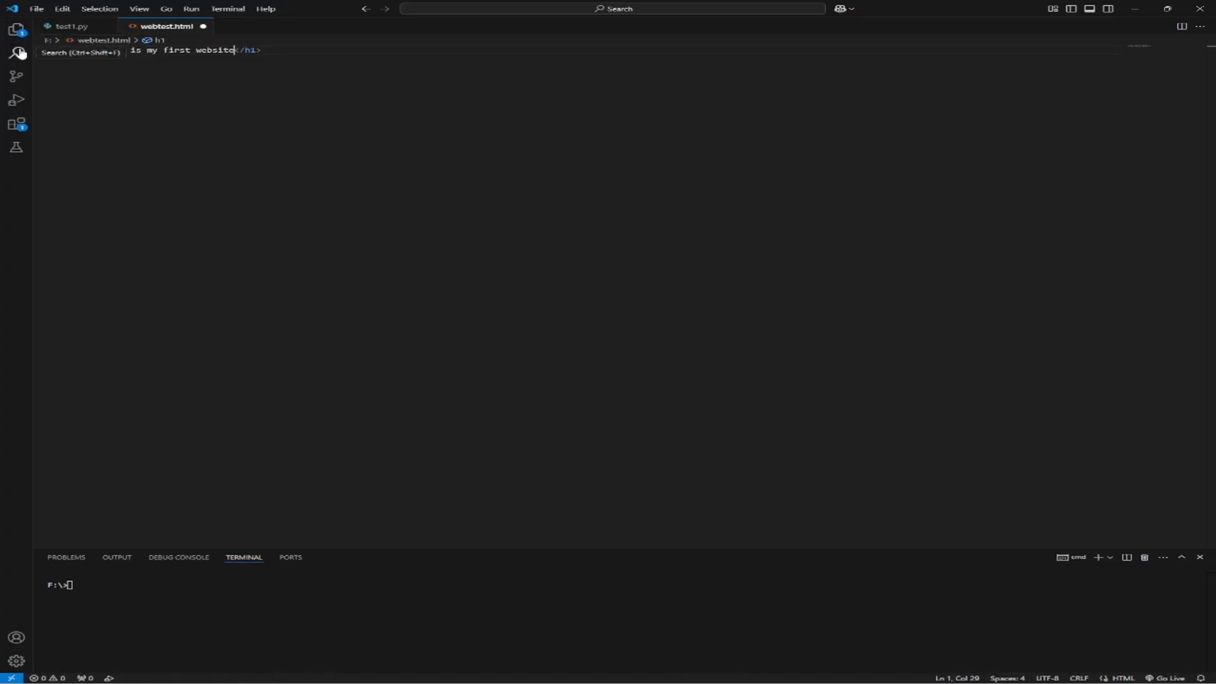
pyautogui.hotkey('ctrl', 's')
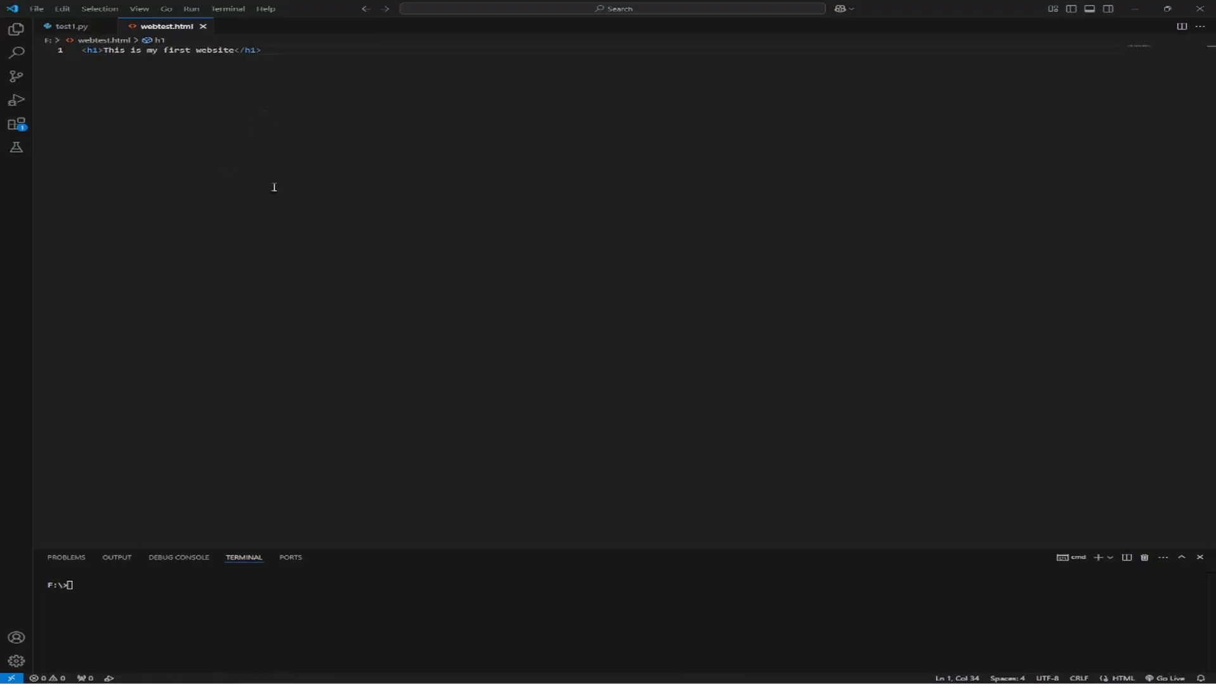
# Try to open webtest.html with Live Server, and hide the terminal panel.
pyautogui.rightClick(259, 122)
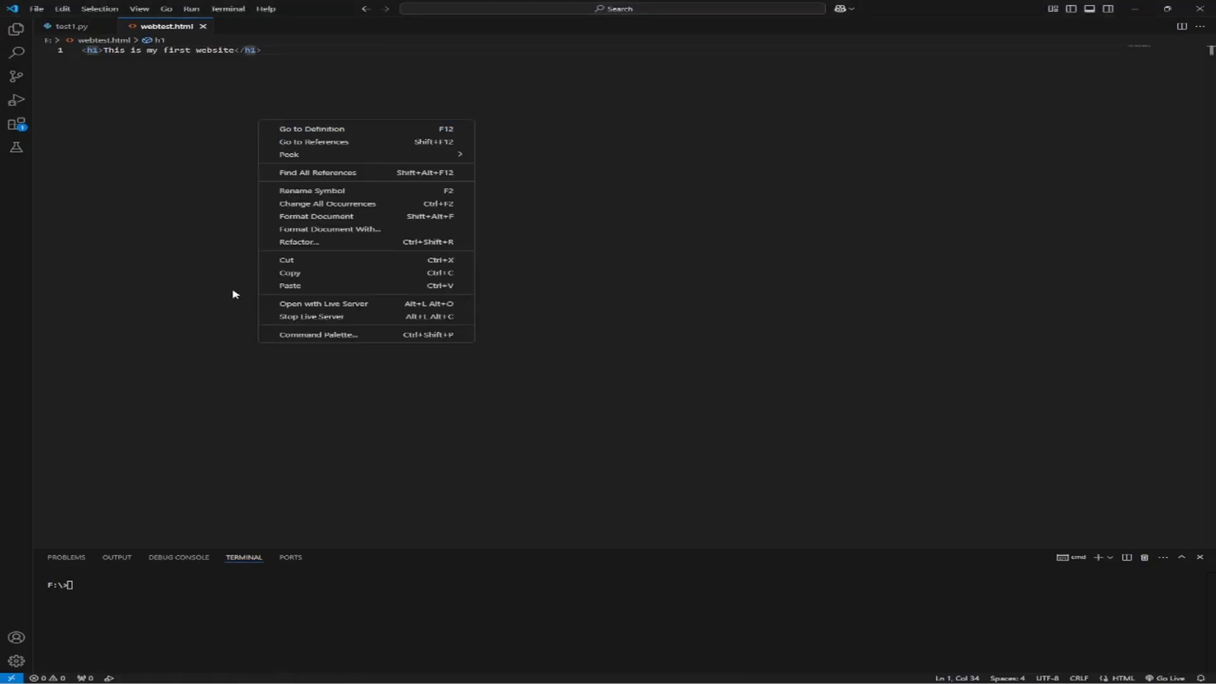
pyautogui.click(331, 306)
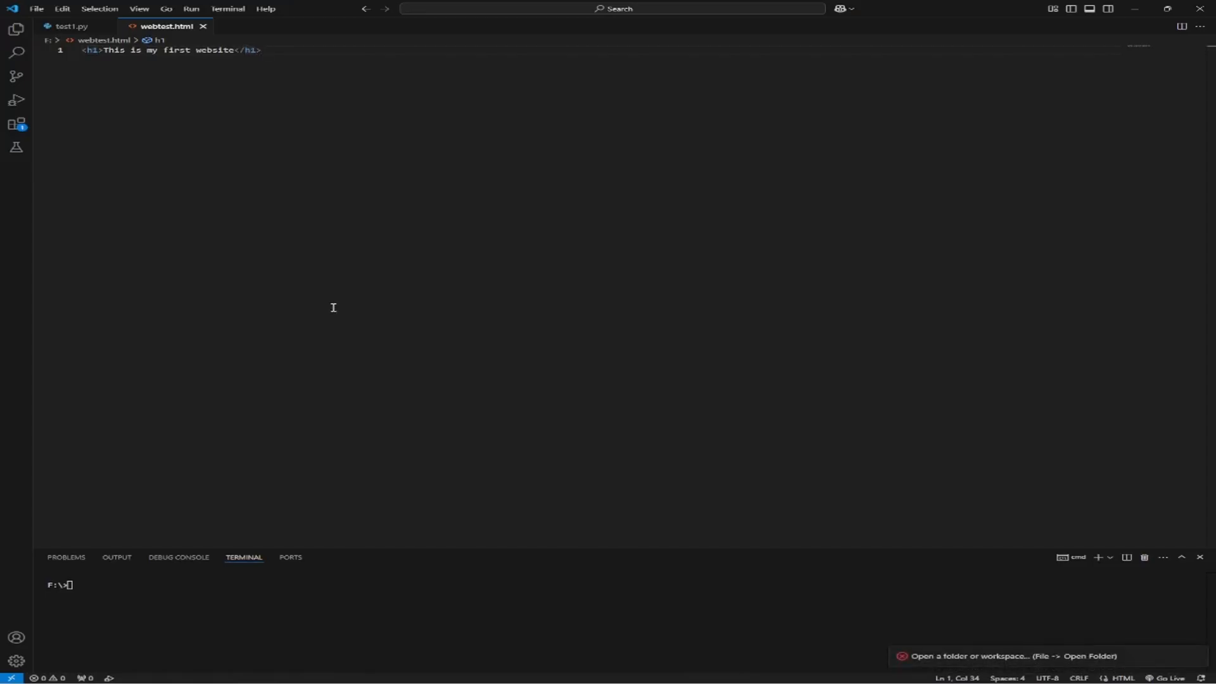
pyautogui.hotkey('ctrl', 'j')
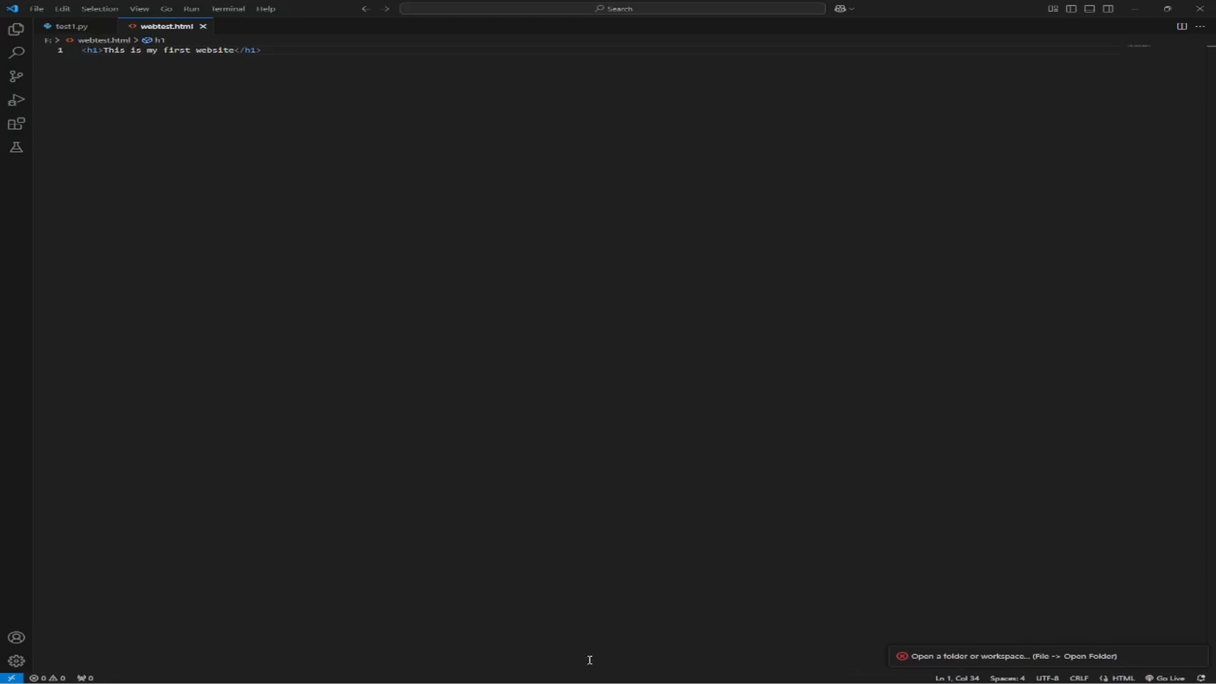
# Switch to File Explorer and create a folder named test folder on the DragonLadyCrafts (F:) drive.
pyautogui.click(601, 682)
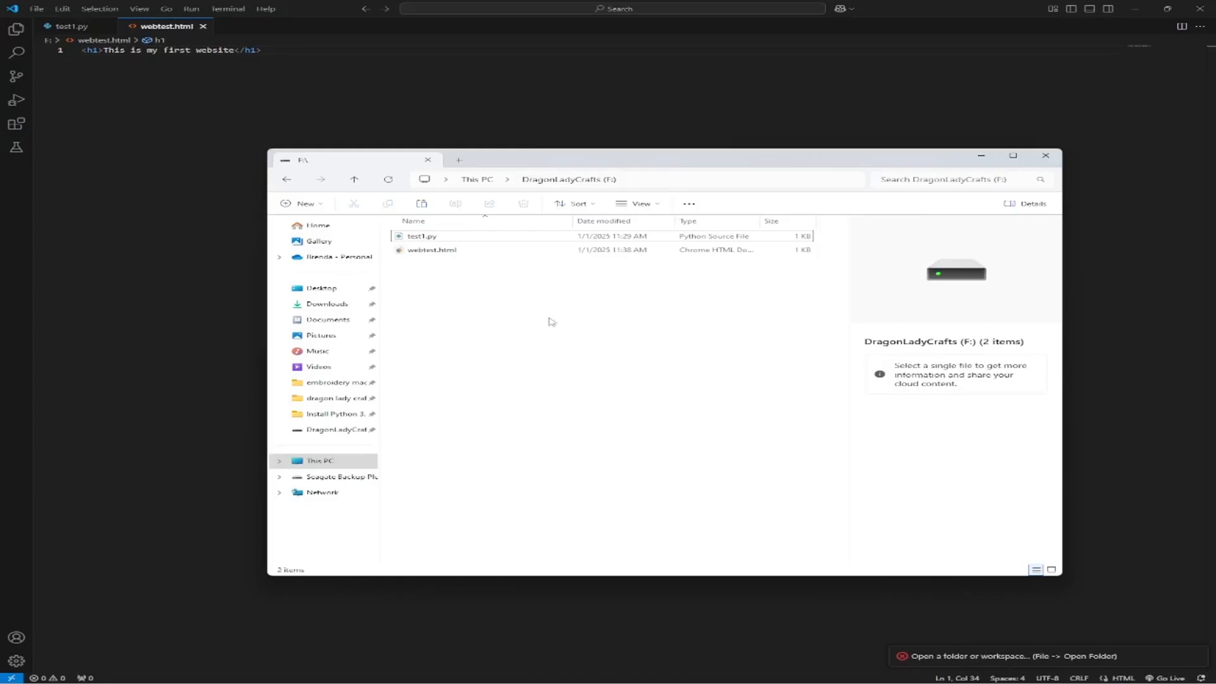
pyautogui.rightClick(486, 291)
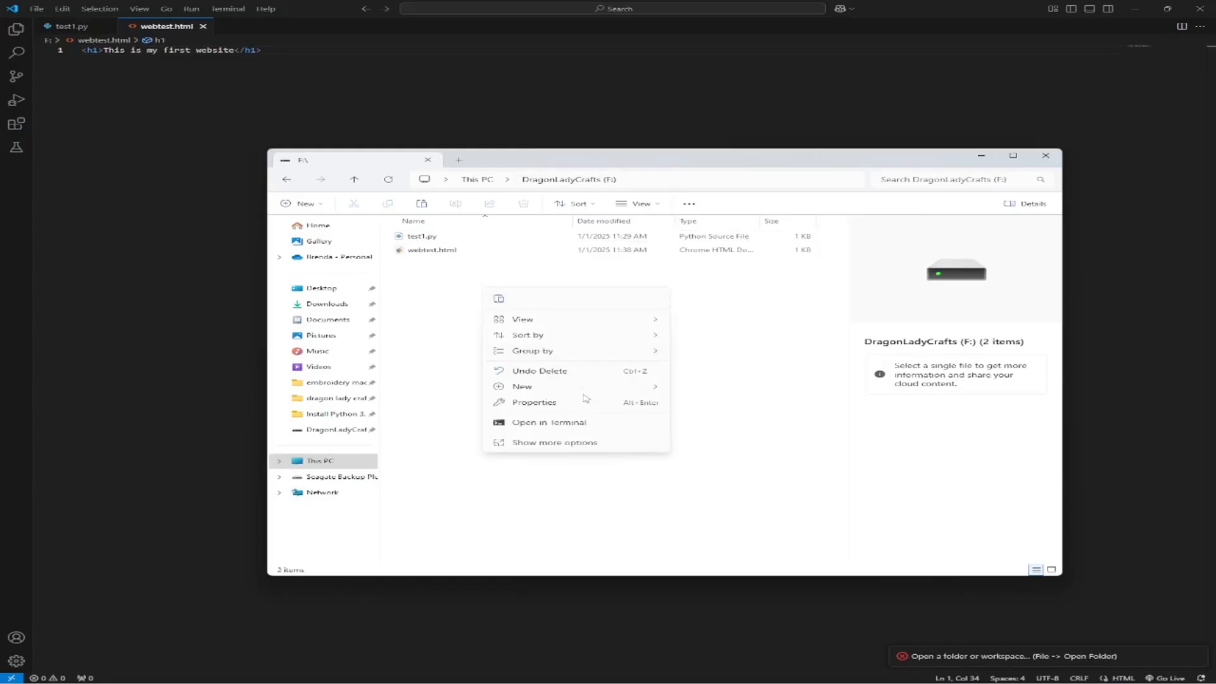
pyautogui.moveTo(591, 392)
pyautogui.click(701, 393)
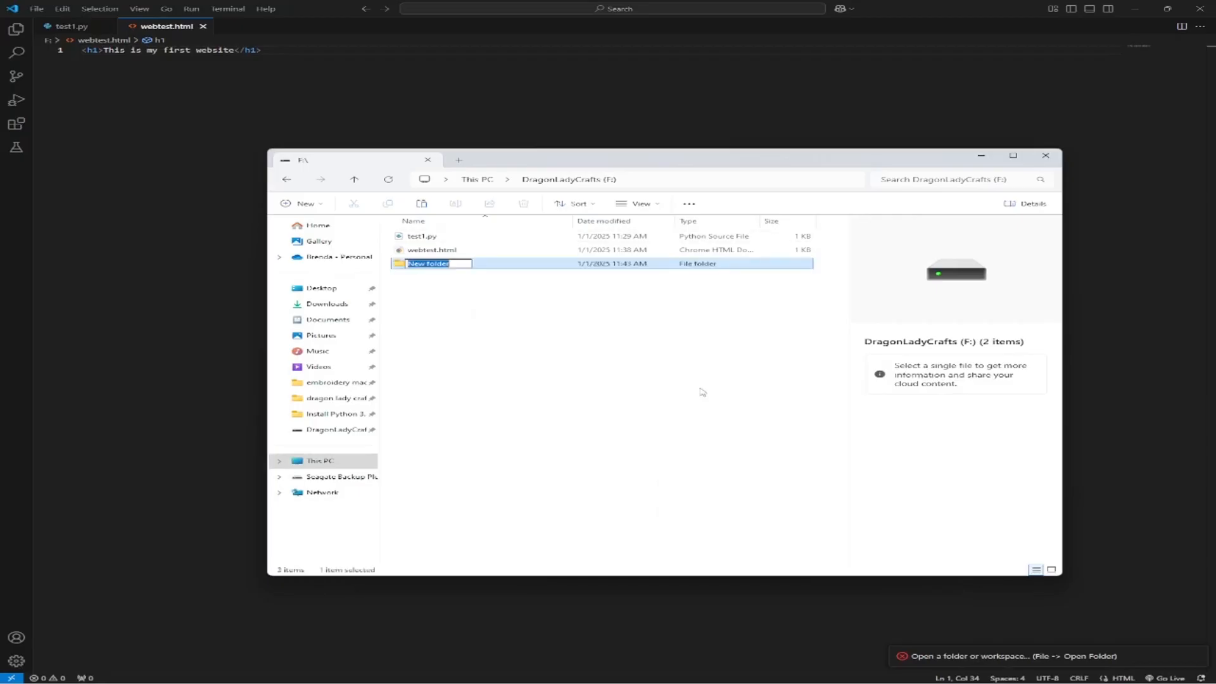
pyautogui.write('te')
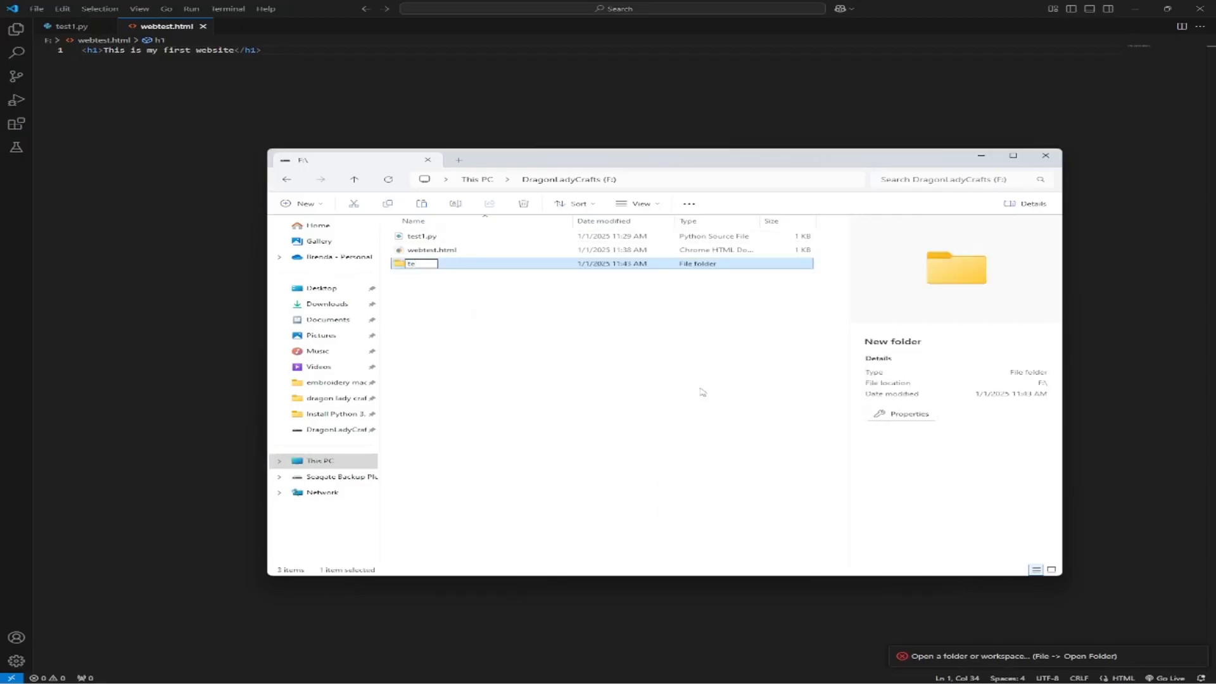
pyautogui.write('st folder')
pyautogui.press('Return')
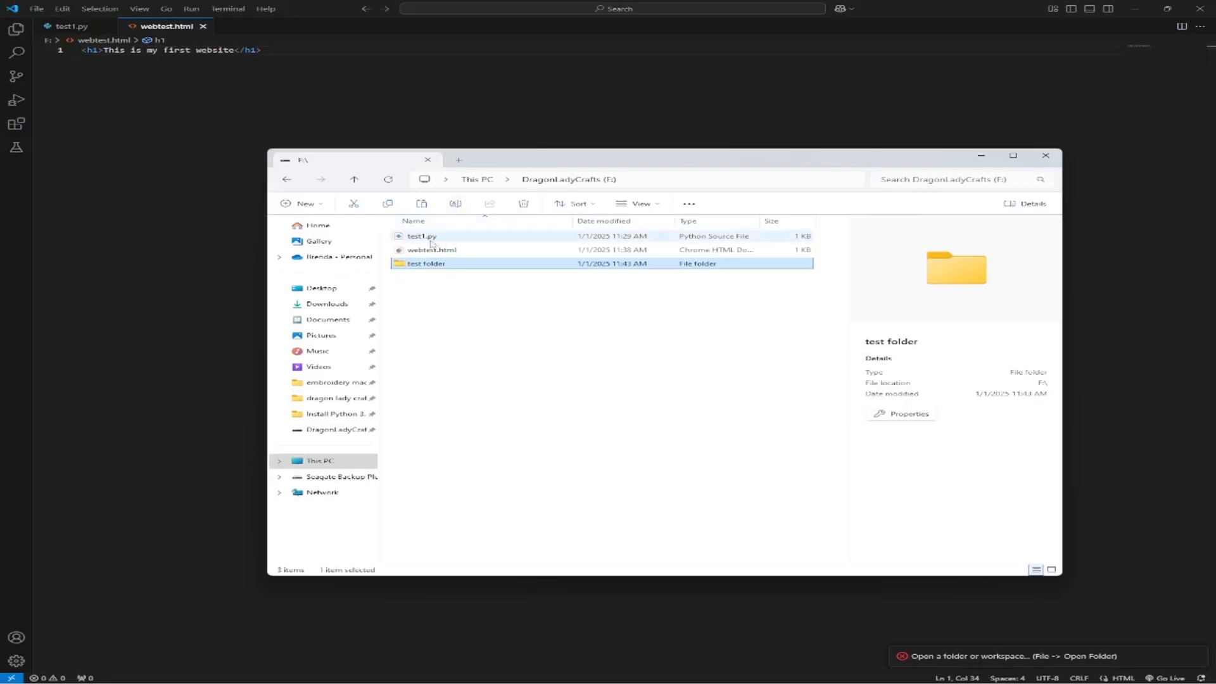
# Move webtest.html into test folder and minimize File Explorer.
pyautogui.click(450, 254)
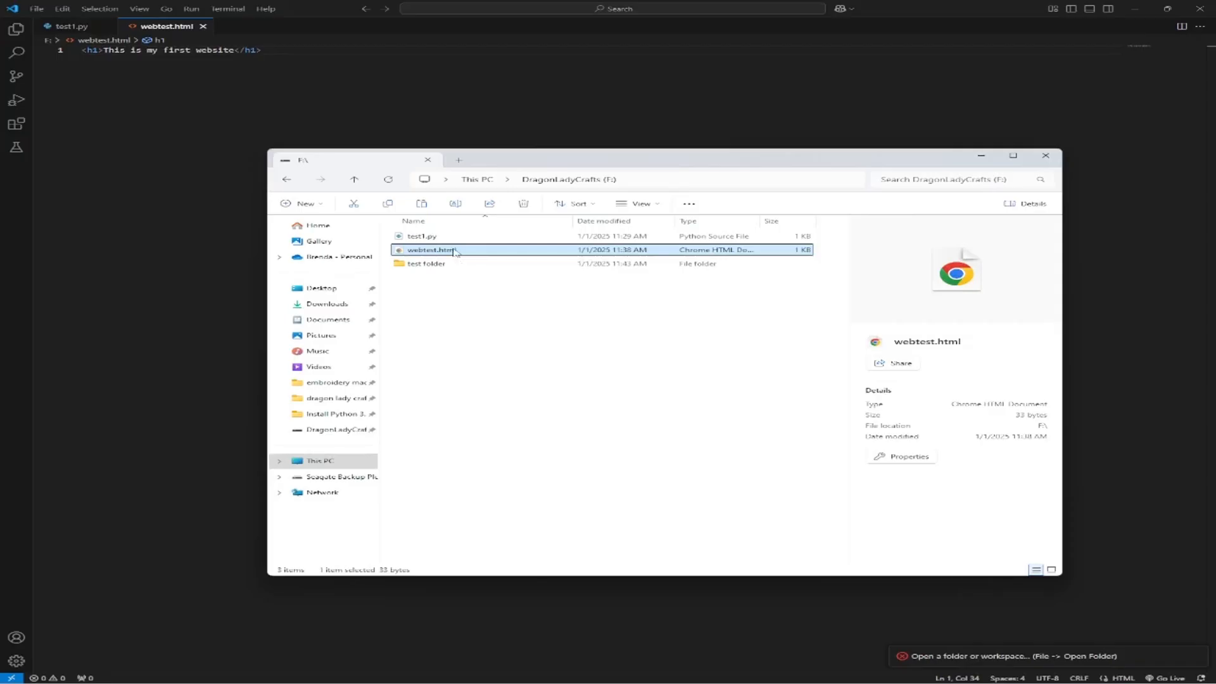
pyautogui.moveTo(454, 252); pyautogui.dragTo(450, 269)
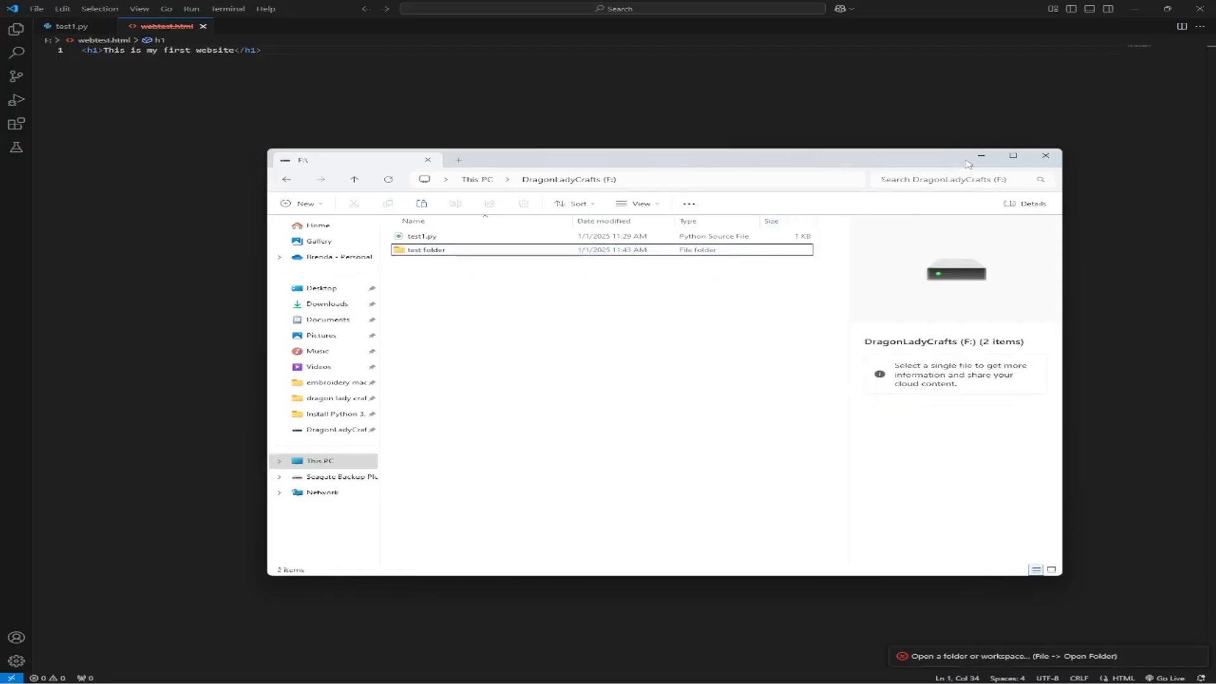
pyautogui.click(981, 156)
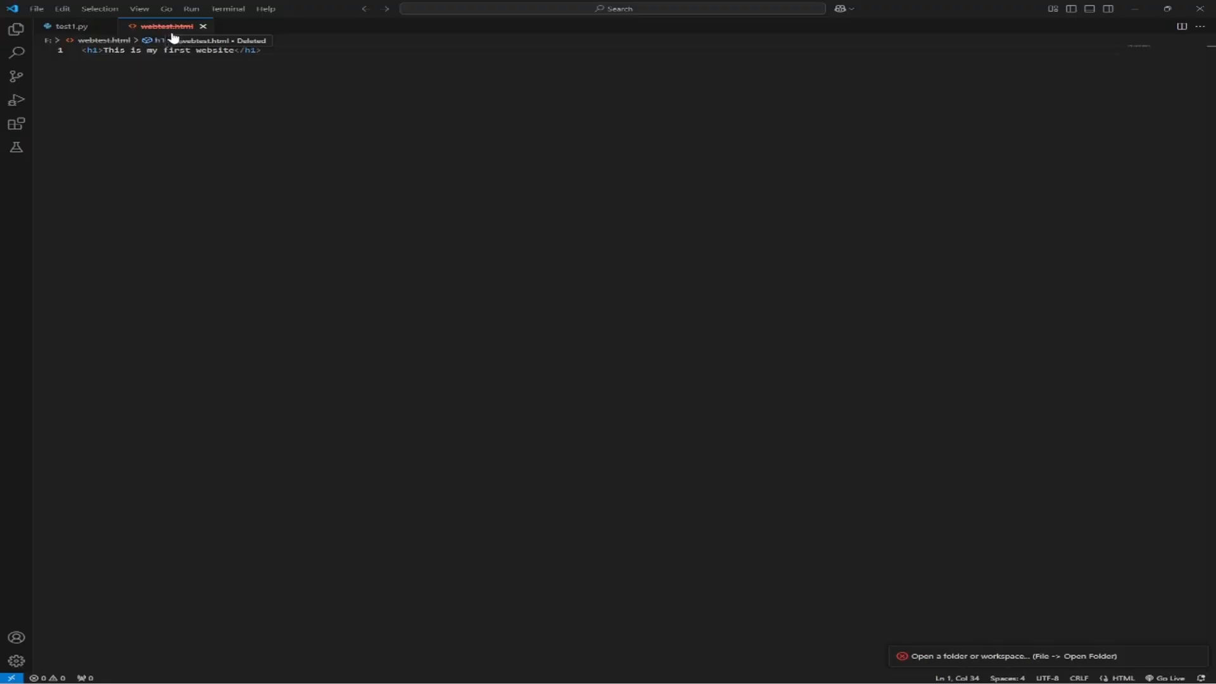
# Close the webtest.html and test1.py editors and open test folder from the F: drive as the workspace folder.
pyautogui.click(202, 26)
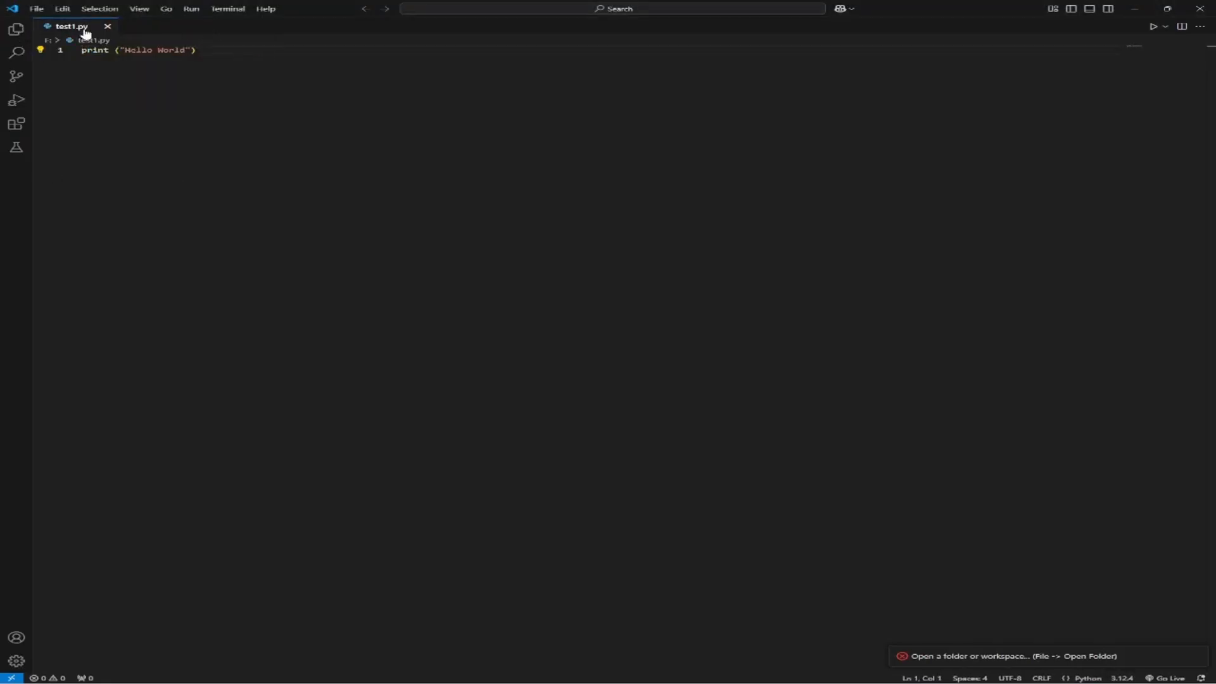
pyautogui.click(107, 27)
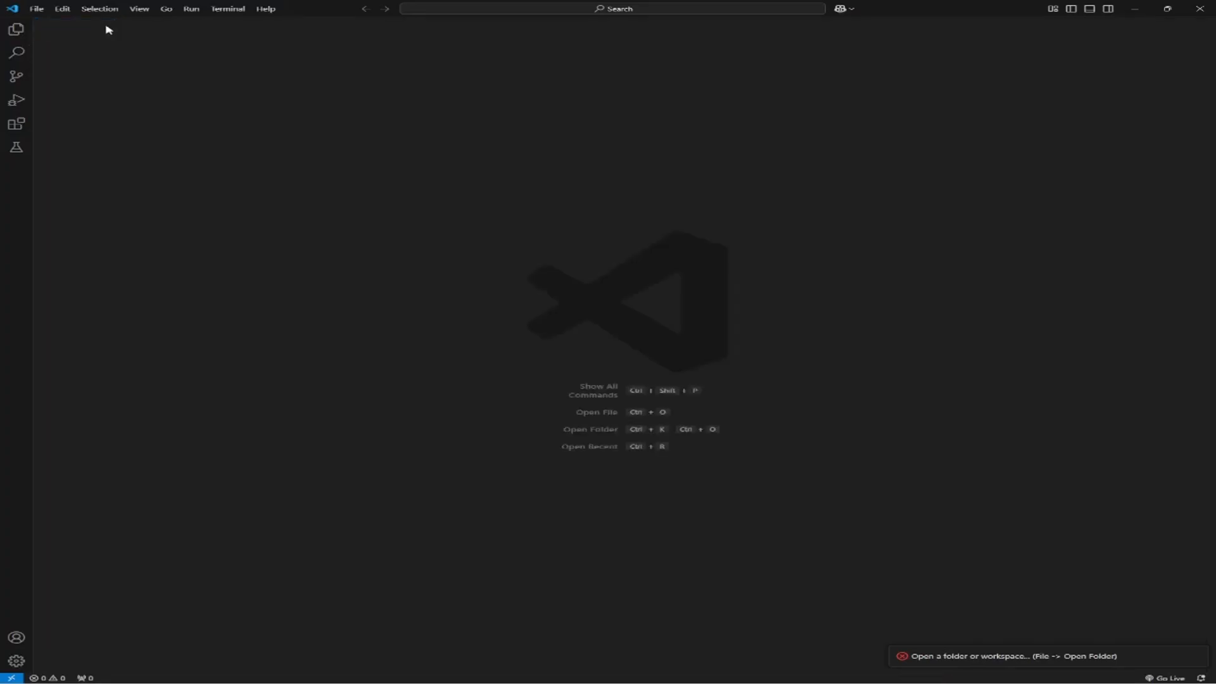
pyautogui.click(16, 31)
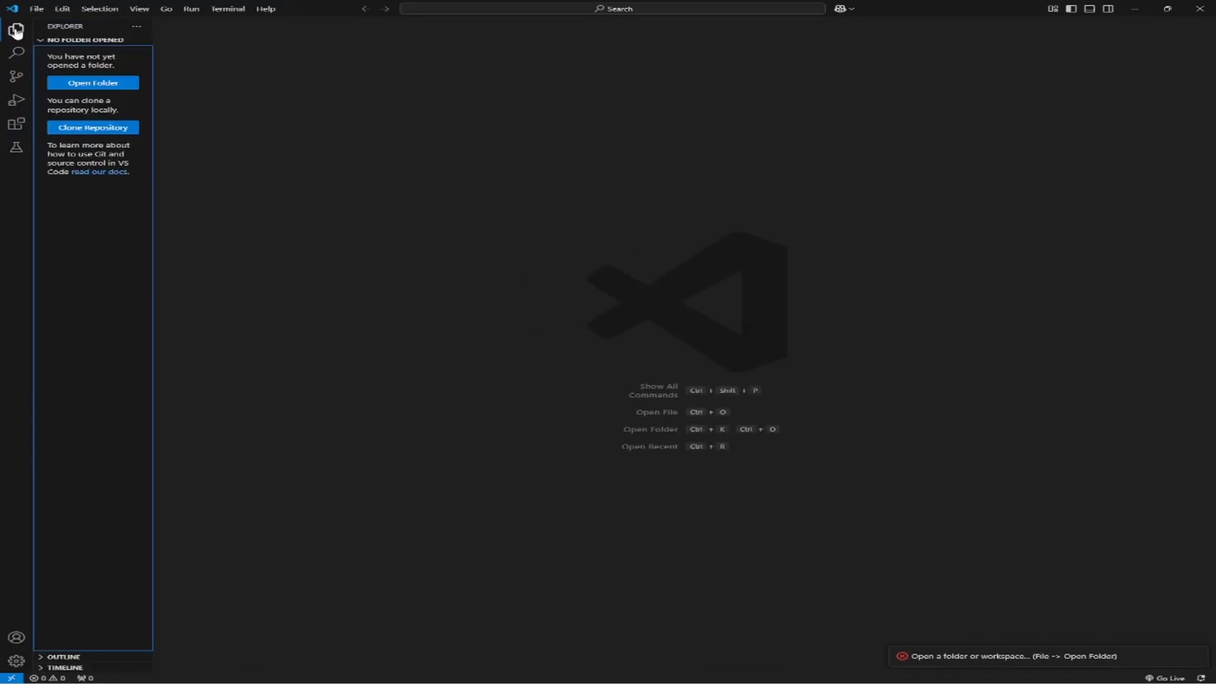
pyautogui.click(101, 88)
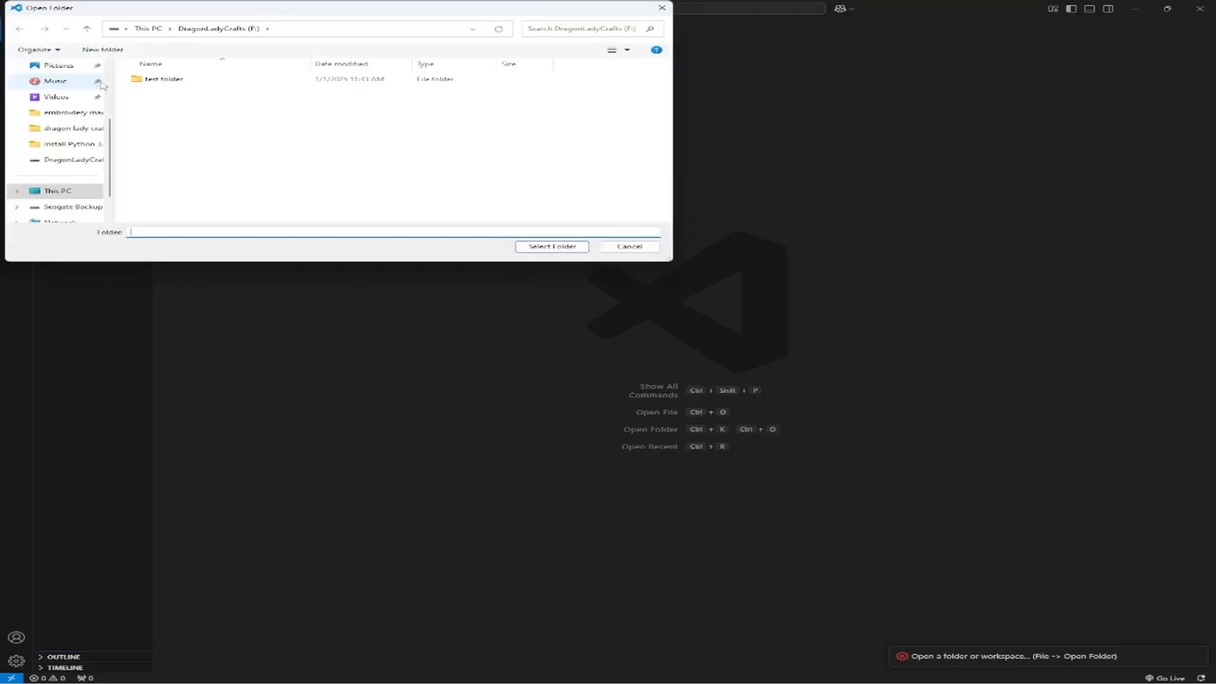
pyautogui.click(160, 83)
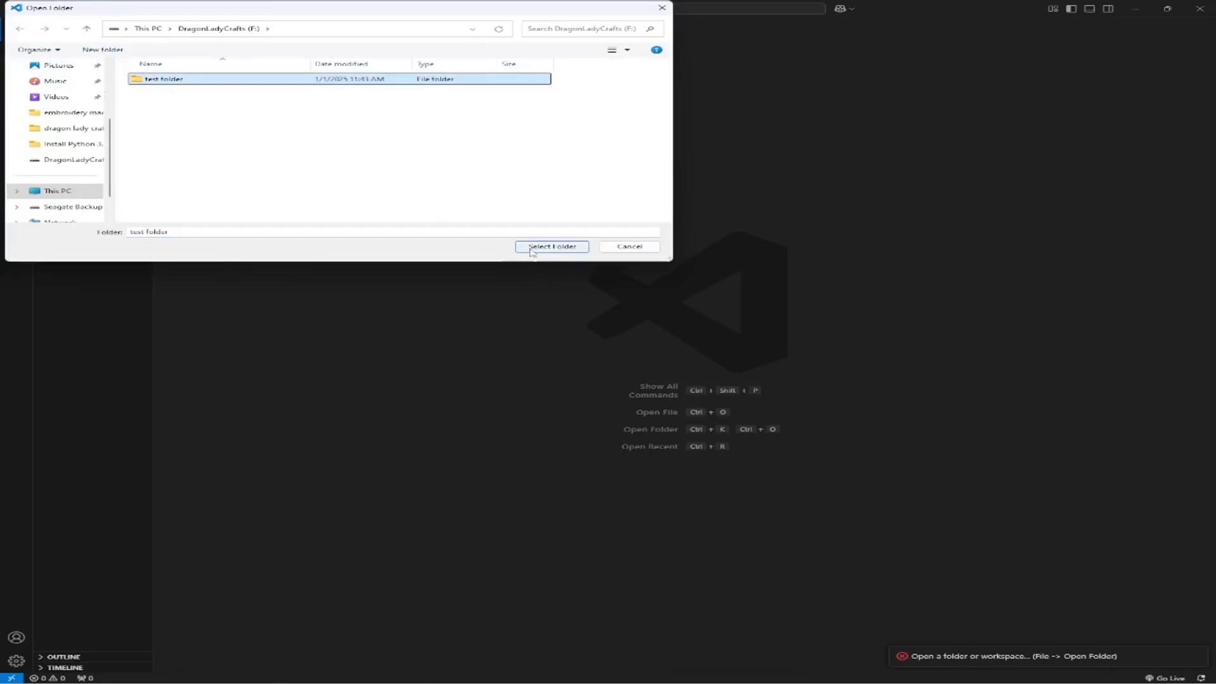
pyautogui.click(551, 247)
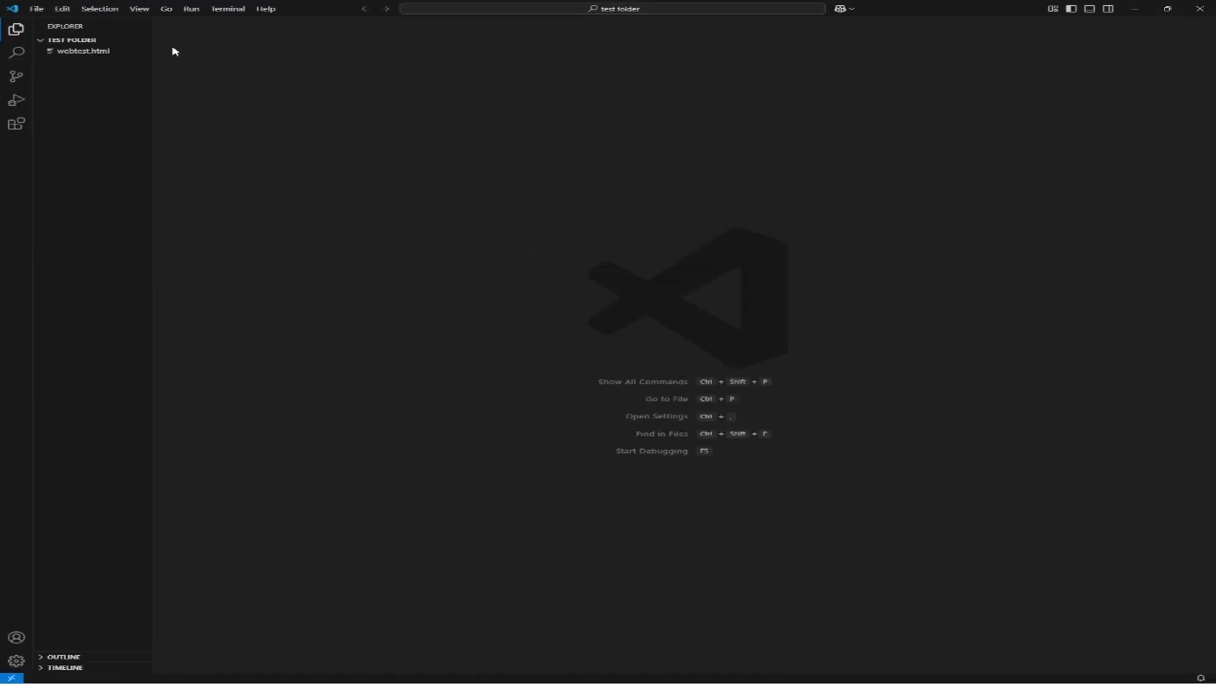
# Open webtest.html from test folder with Live Server and bring the browser window over the editor.
pyautogui.click(78, 58)
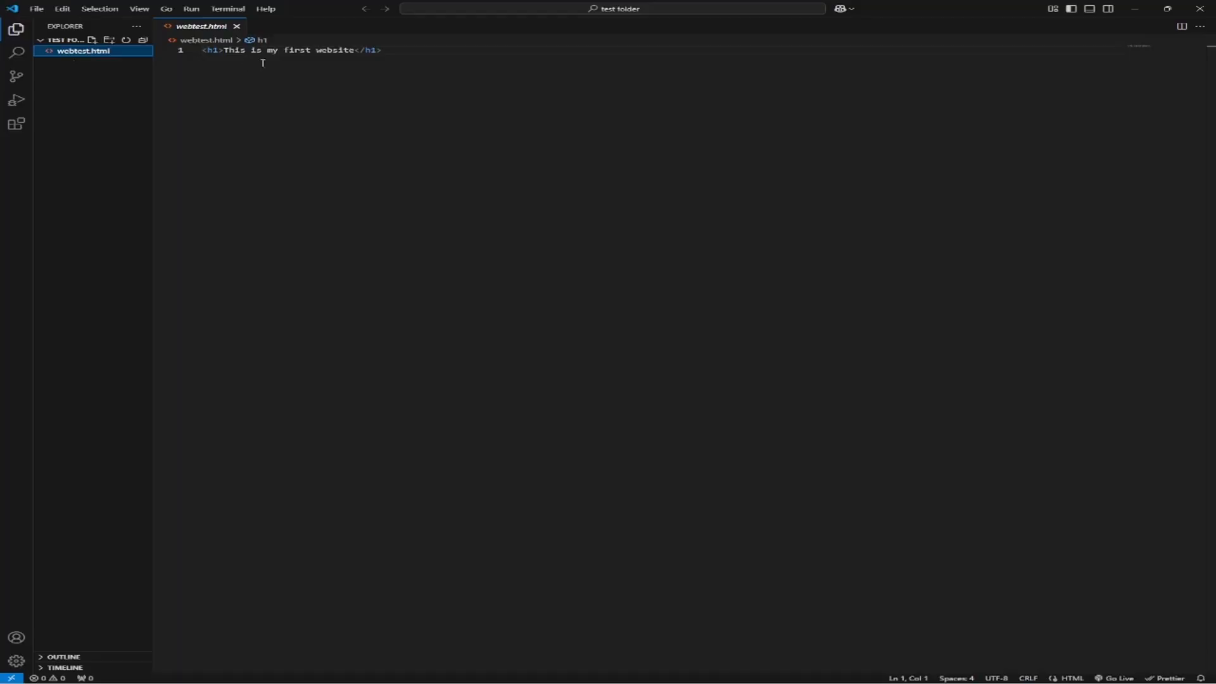
pyautogui.rightClick(440, 170)
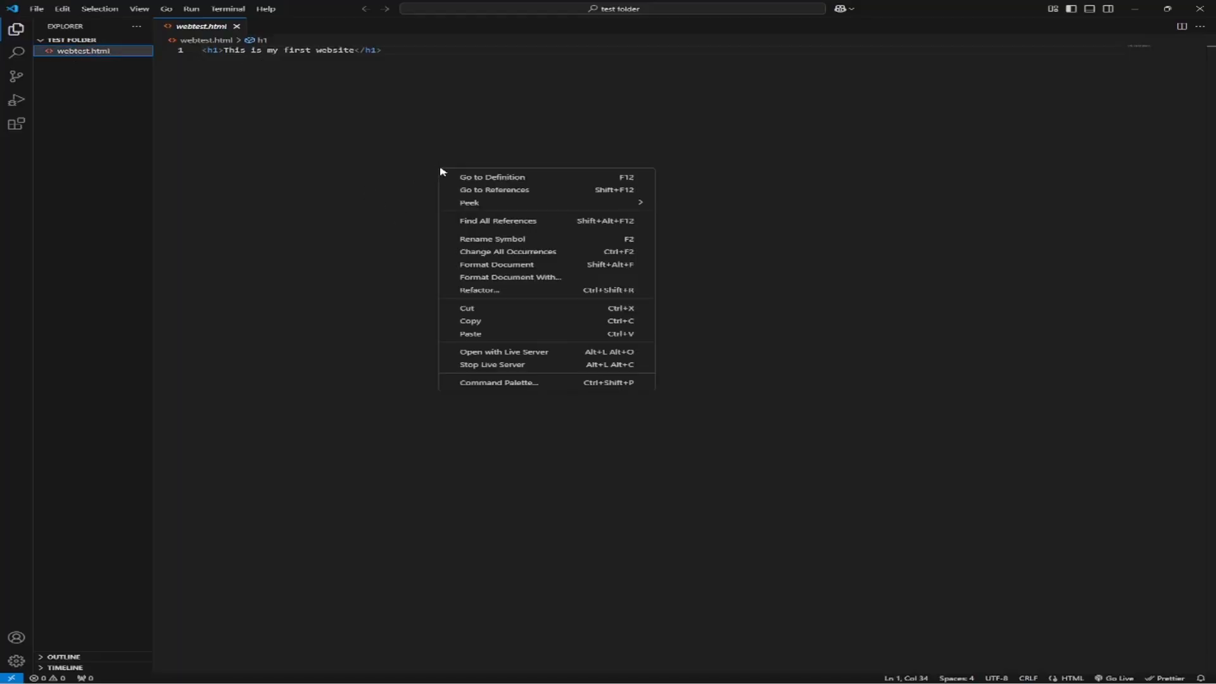
pyautogui.click(486, 354)
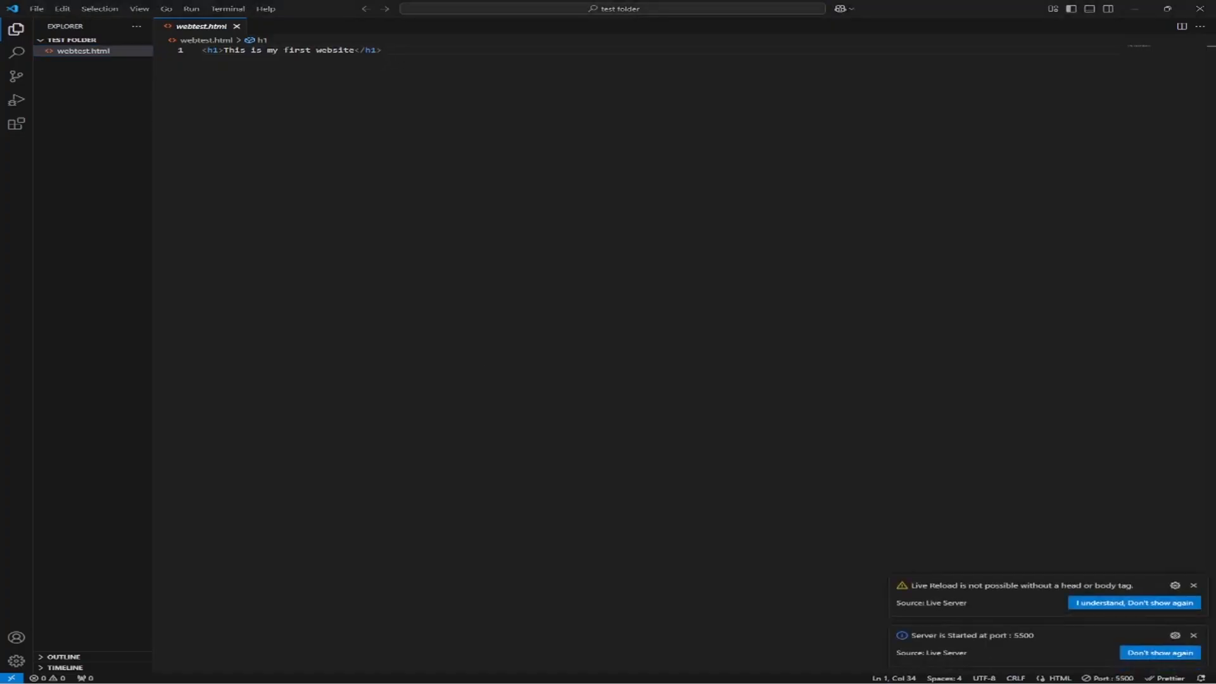
pyautogui.moveTo(1215, 311); pyautogui.dragTo(702, 116)
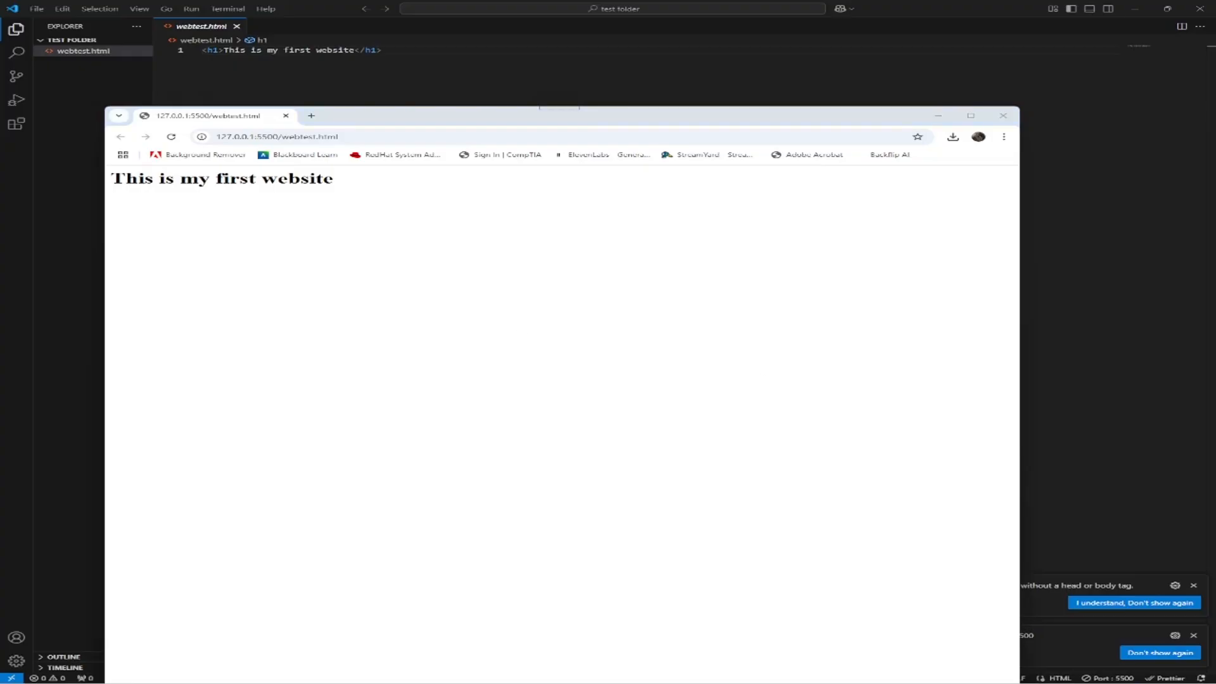
# Close the browser window, stop Live Server, and dismiss the server offline notification.
pyautogui.click(1004, 116)
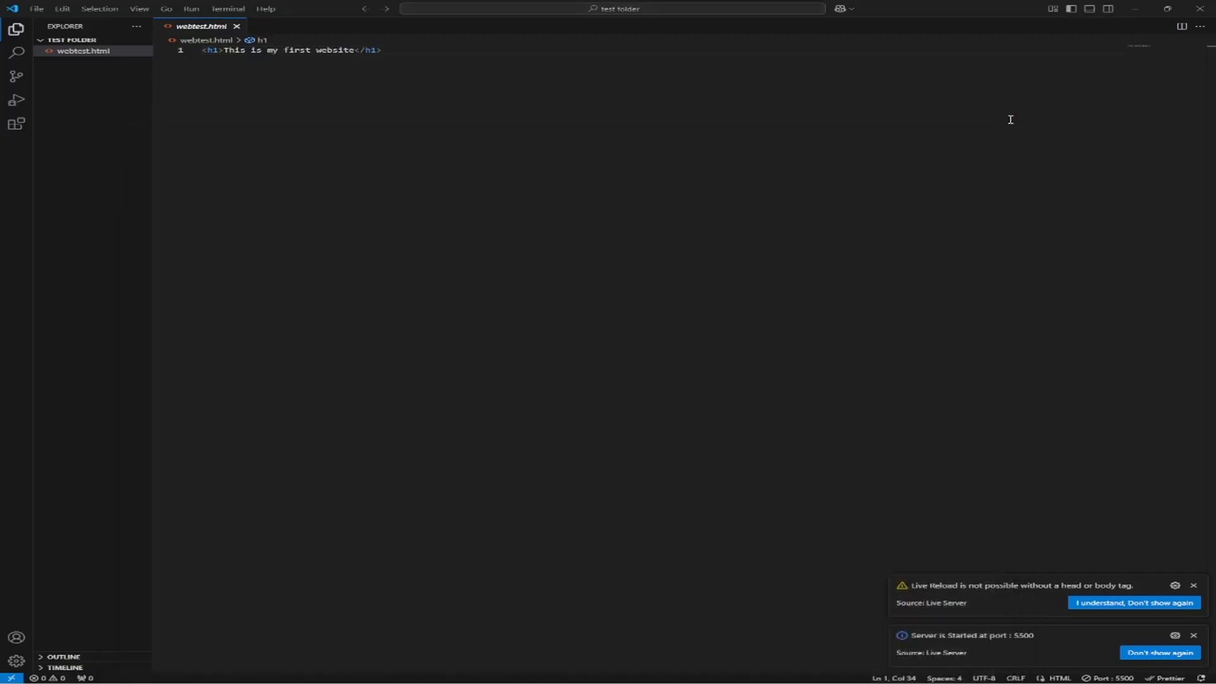
pyautogui.rightClick(551, 236)
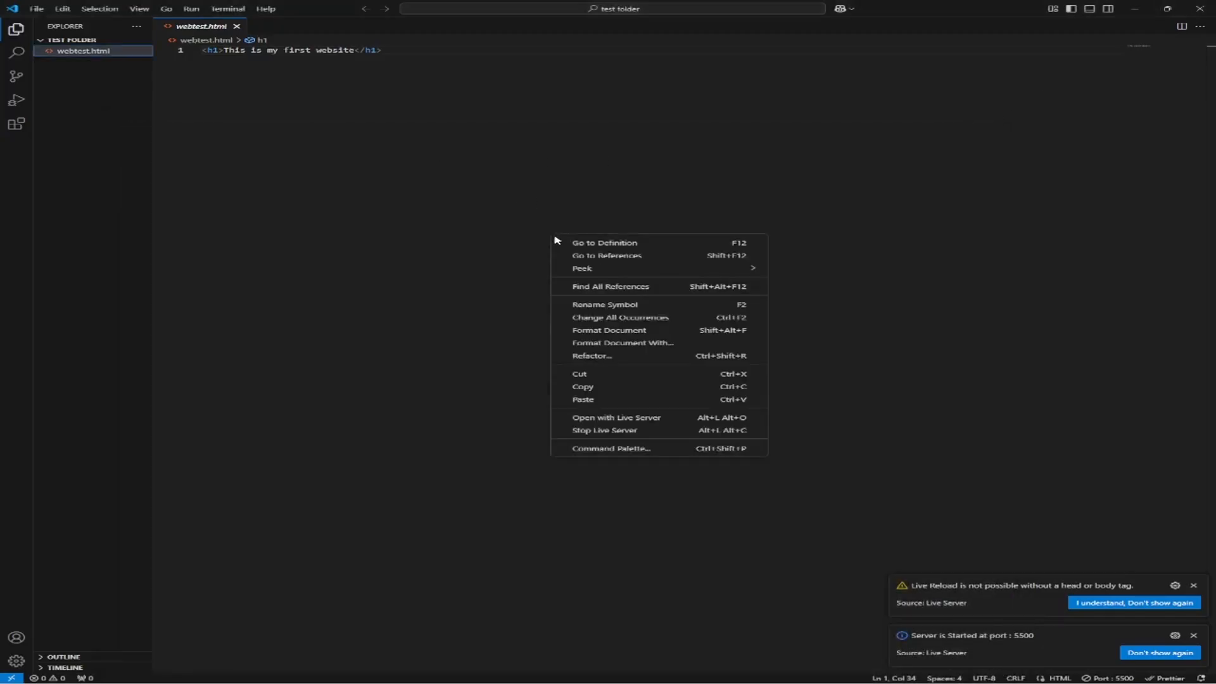
pyautogui.click(583, 431)
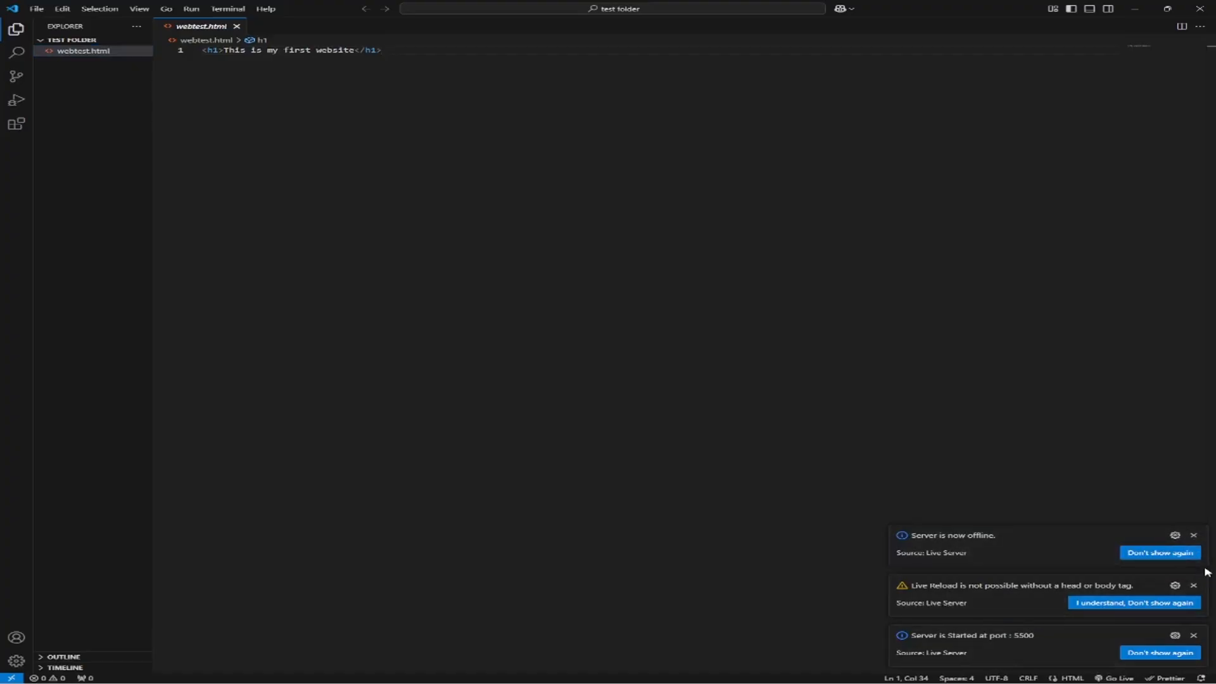
pyautogui.click(1193, 535)
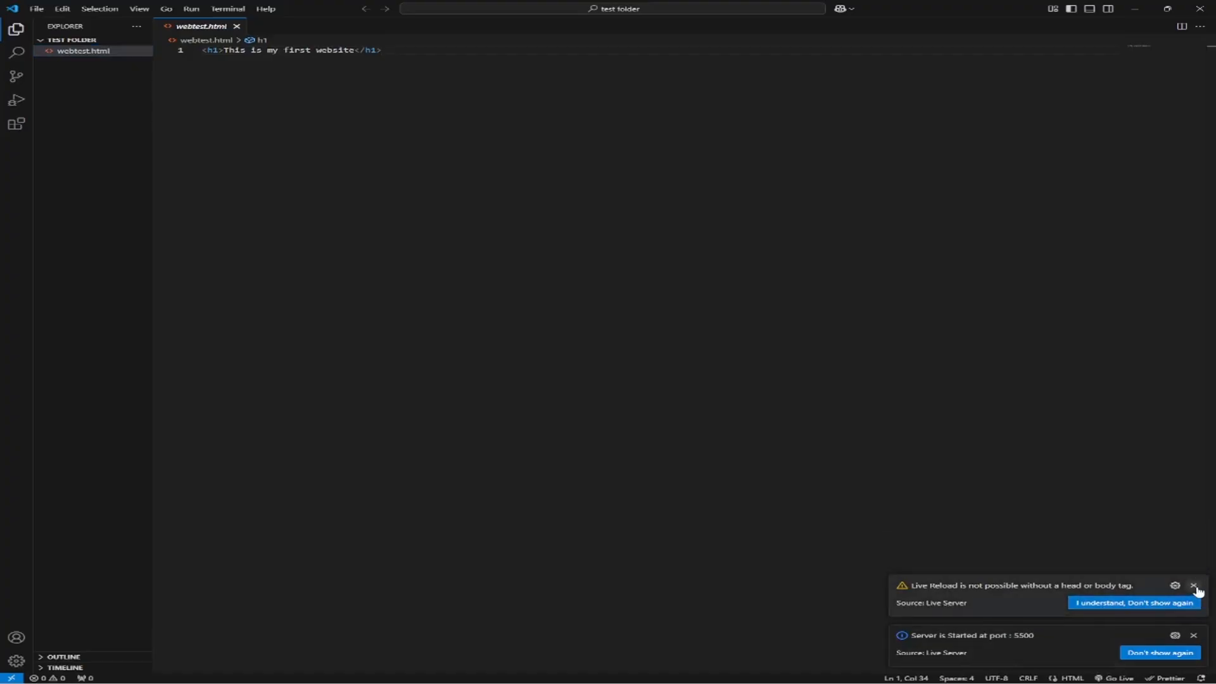
# Dismiss the two remaining Live Server notifications and close the webtest.html editor.
pyautogui.click(1193, 585)
pyautogui.click(1193, 635)
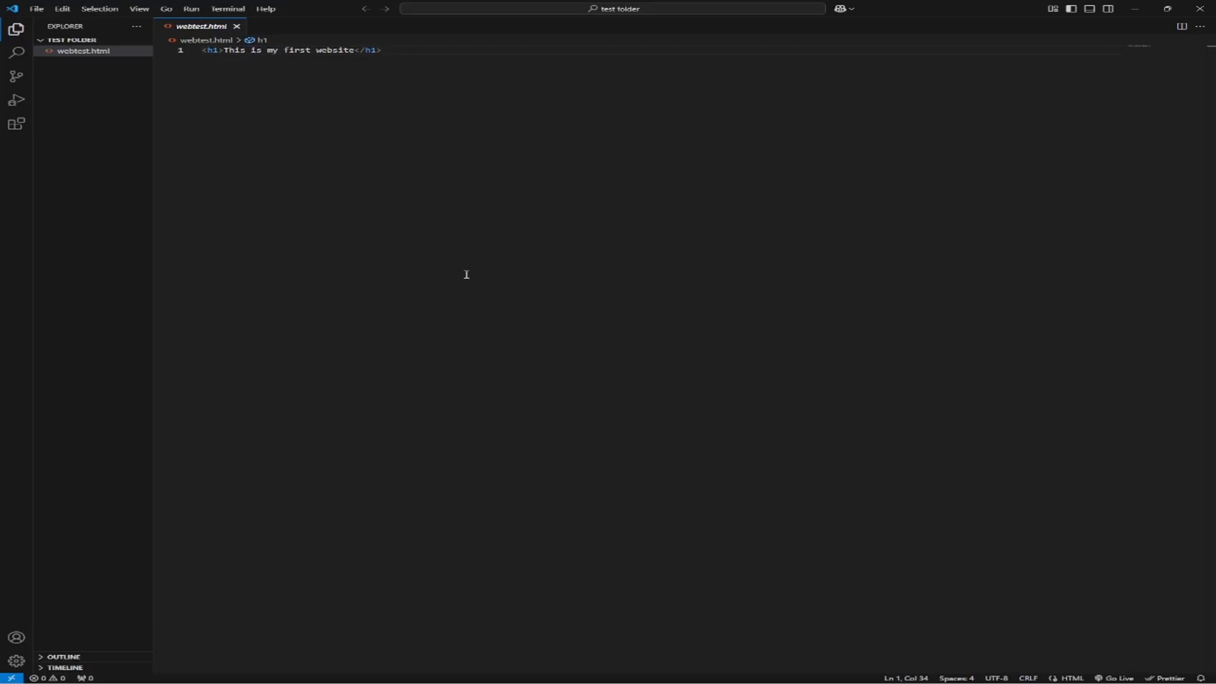
pyautogui.click(237, 28)
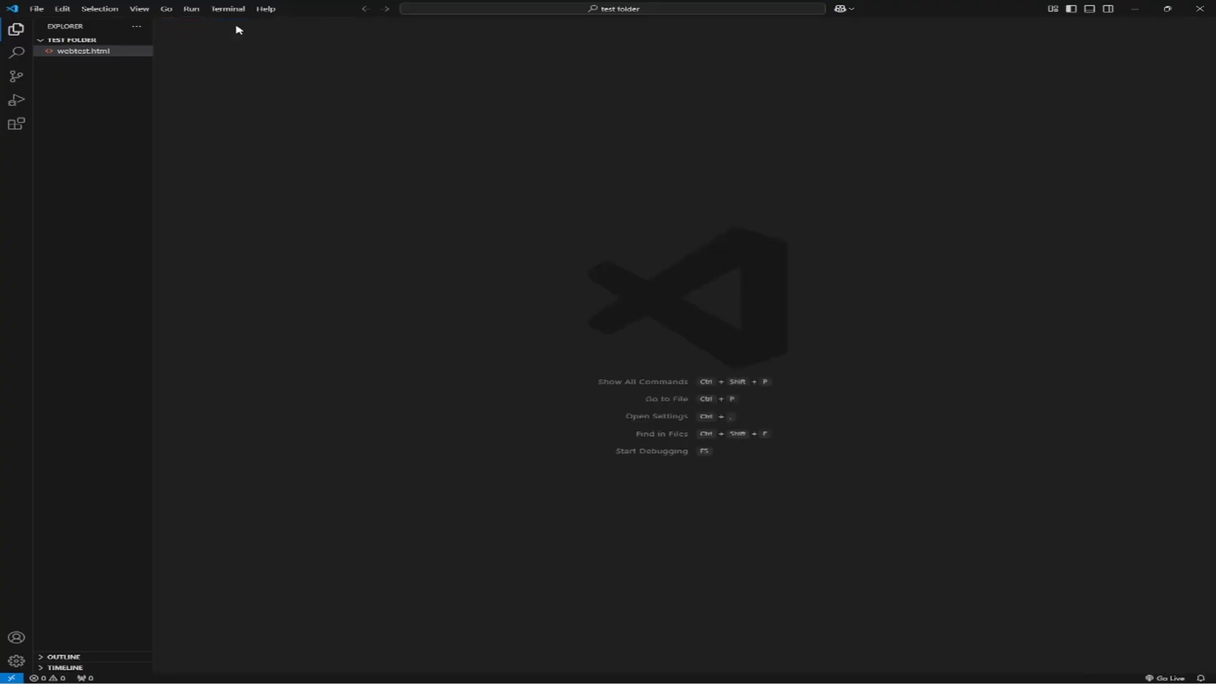
# Close the test folder workspace to return to the Welcome page.
pyautogui.click(10, 31)
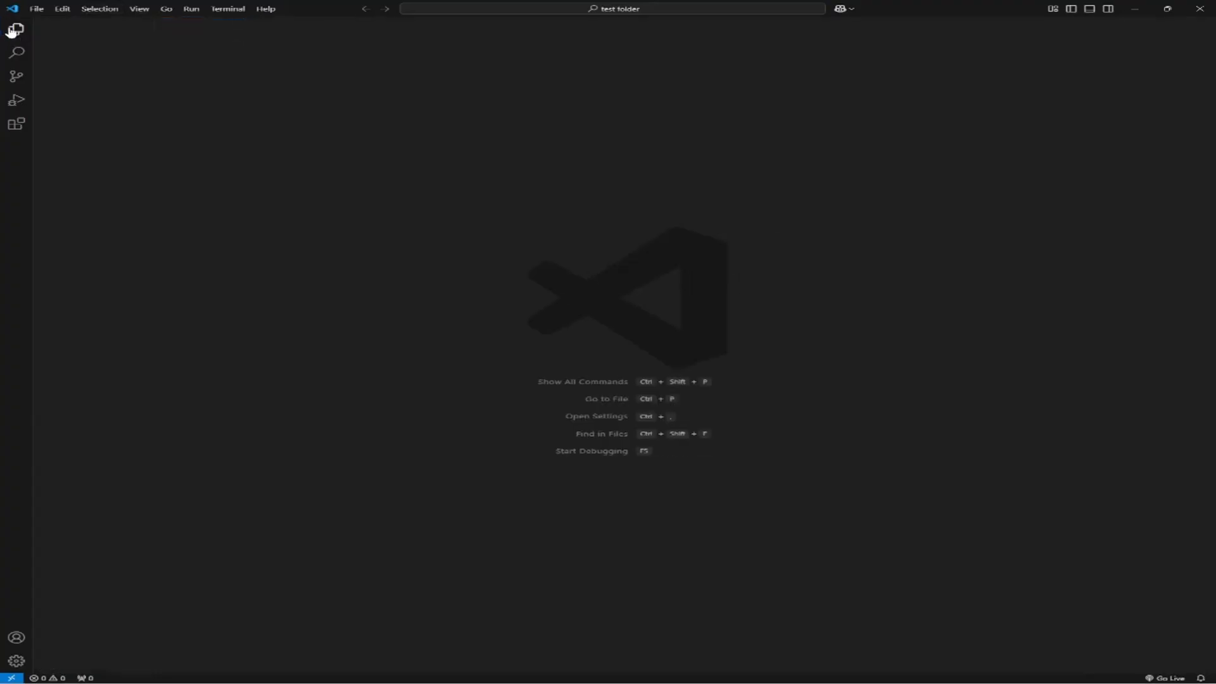
pyautogui.click(12, 29)
pyautogui.click(36, 9)
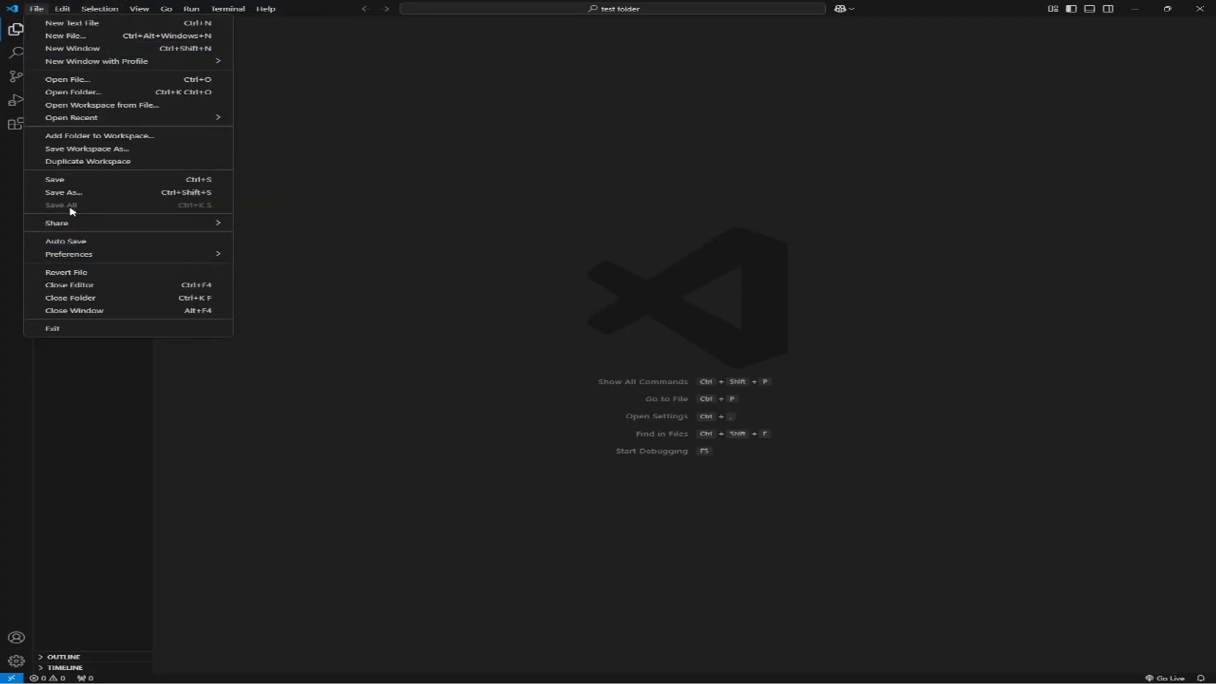
pyautogui.click(54, 299)
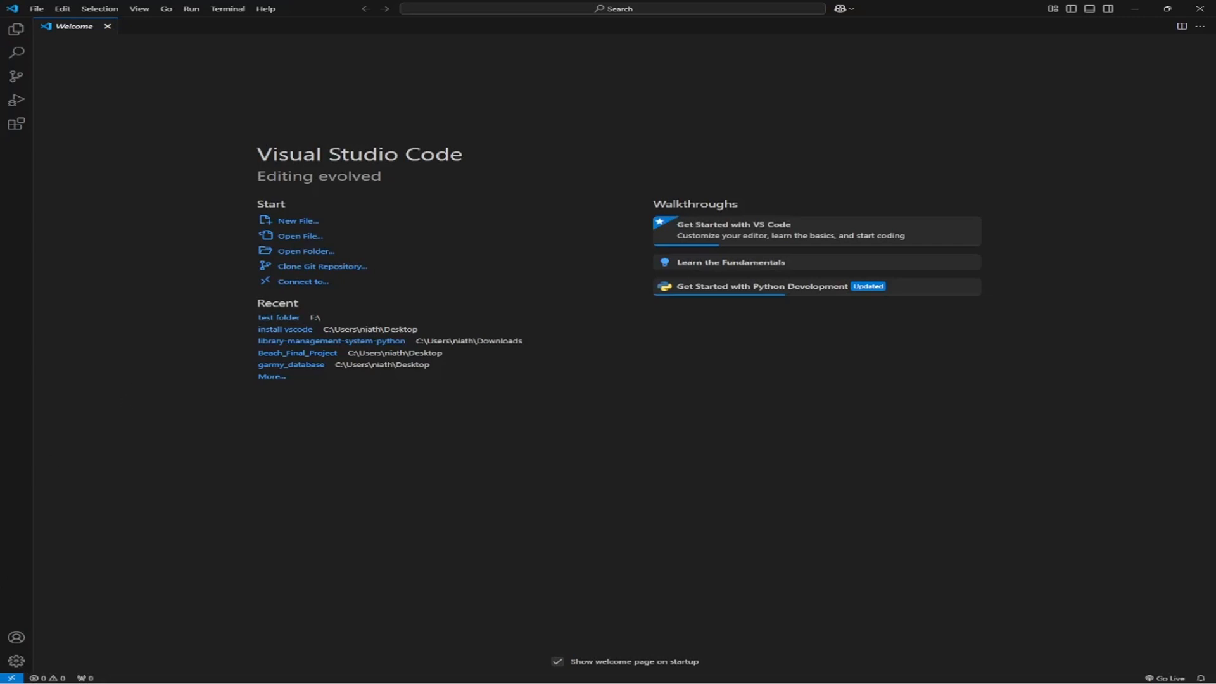
# Open the user settings and look through the Commonly Used options.
pyautogui.click(17, 661)
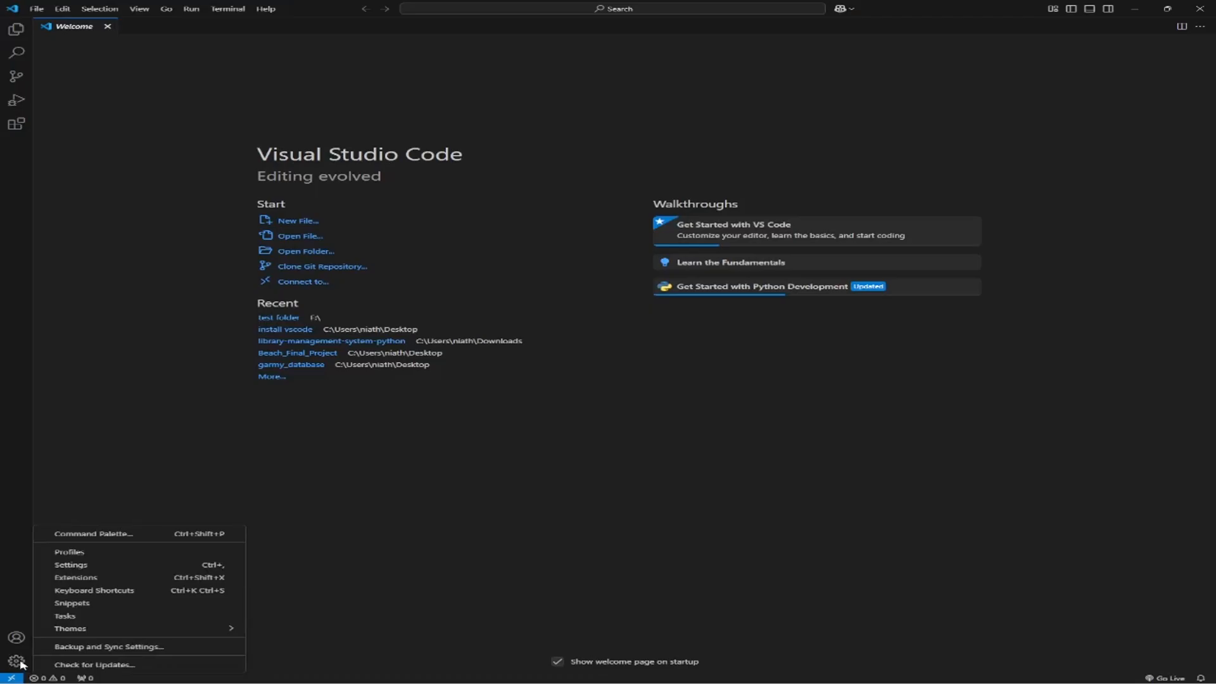
pyautogui.click(66, 567)
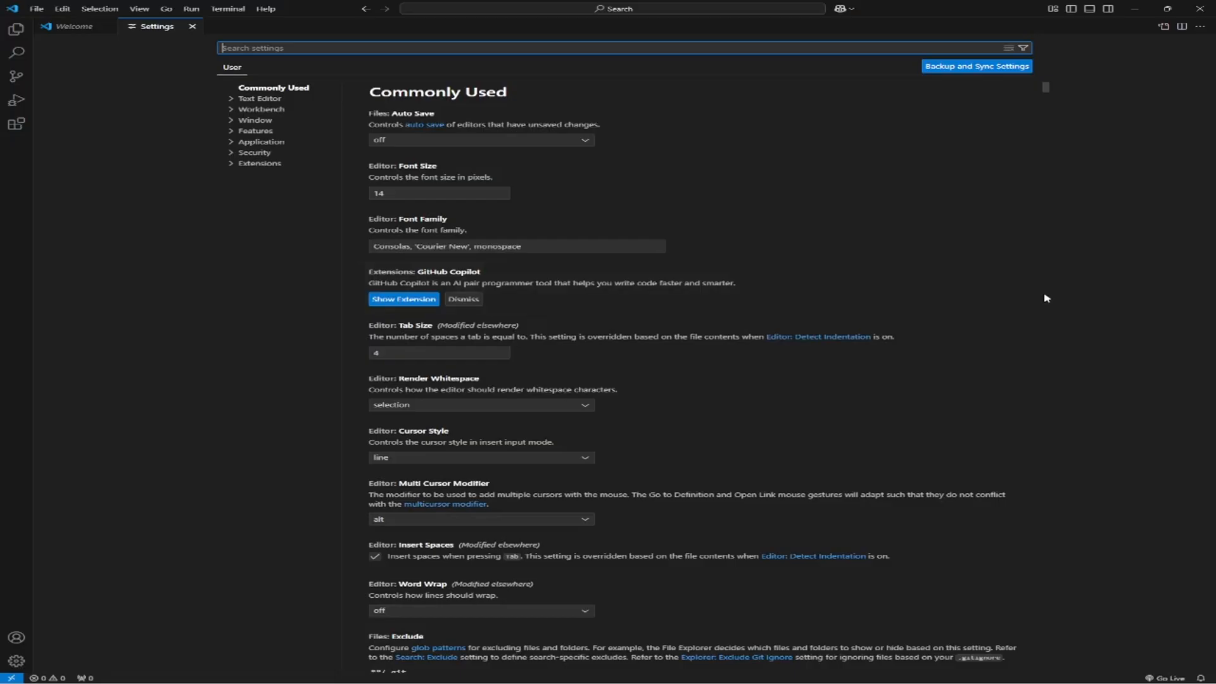
pyautogui.scroll(-2, 1051, 390)
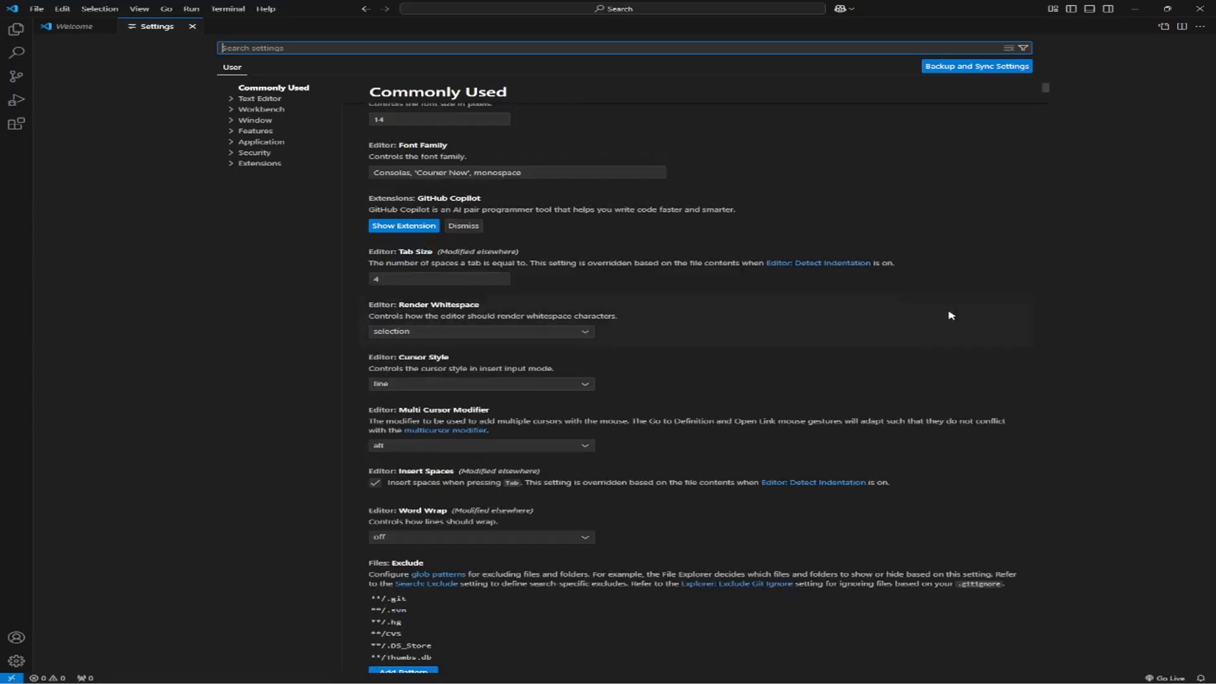
pyautogui.scroll(2, 988, 316)
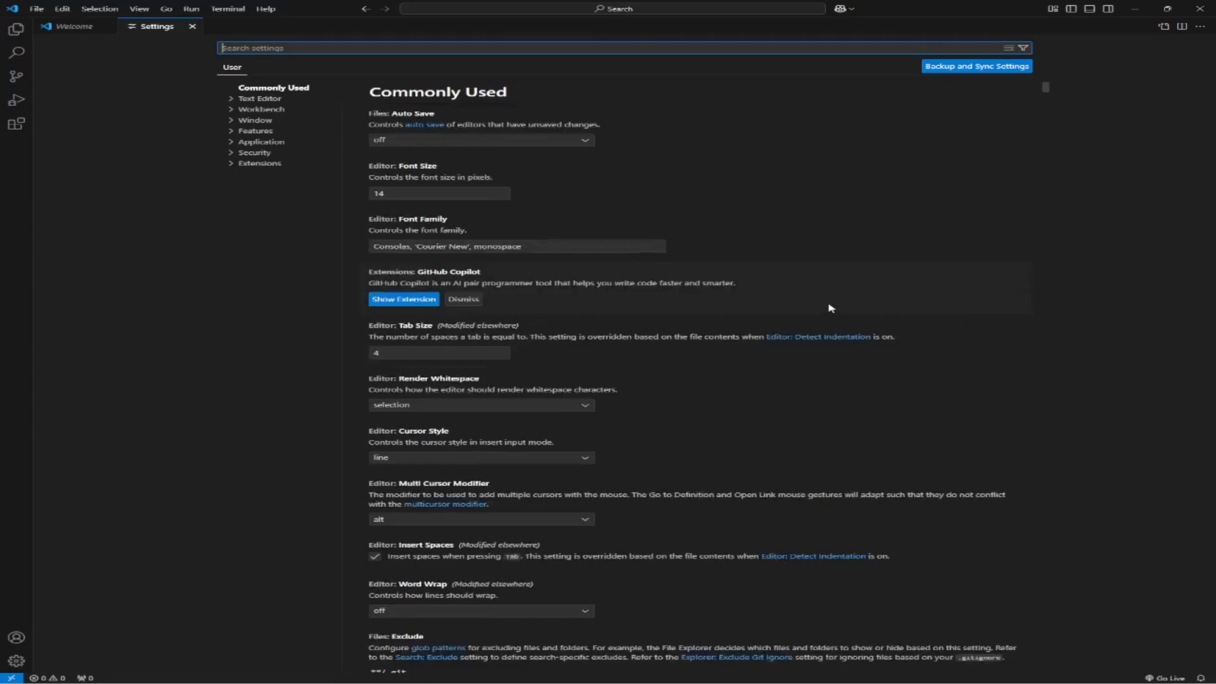